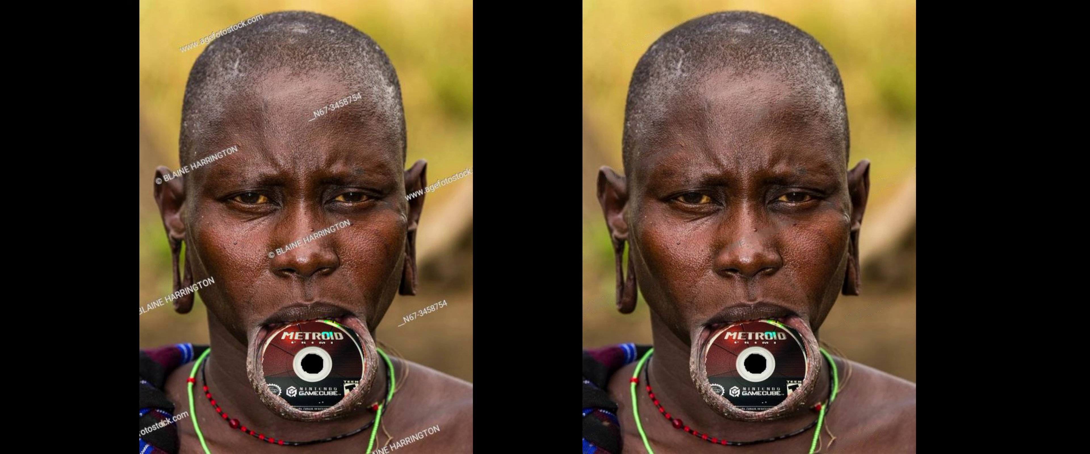
Close the two full-screen comparison images and minimize the OBS recording window to reveal the Hacker News thread
{"action": "key", "text": "Escape"}
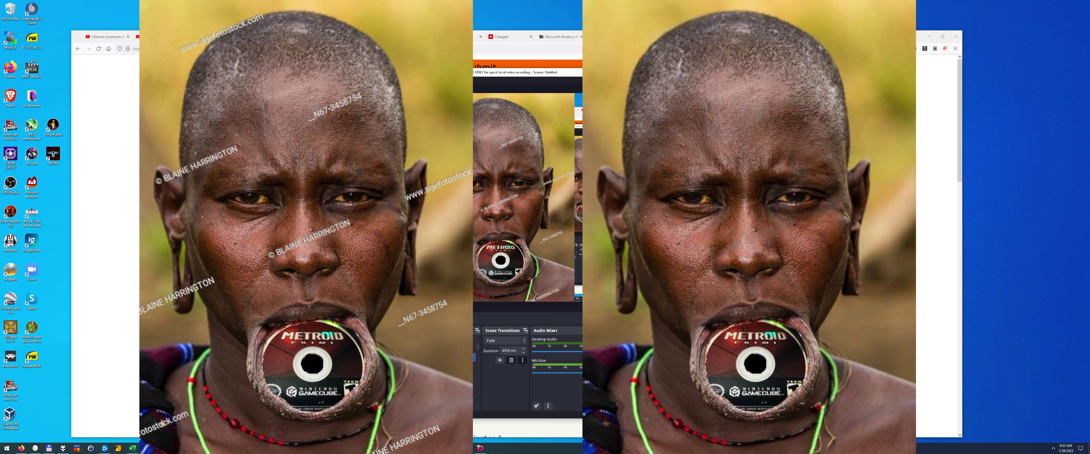
{"action": "key", "text": "Escape"}
{"action": "key", "text": "Escape"}
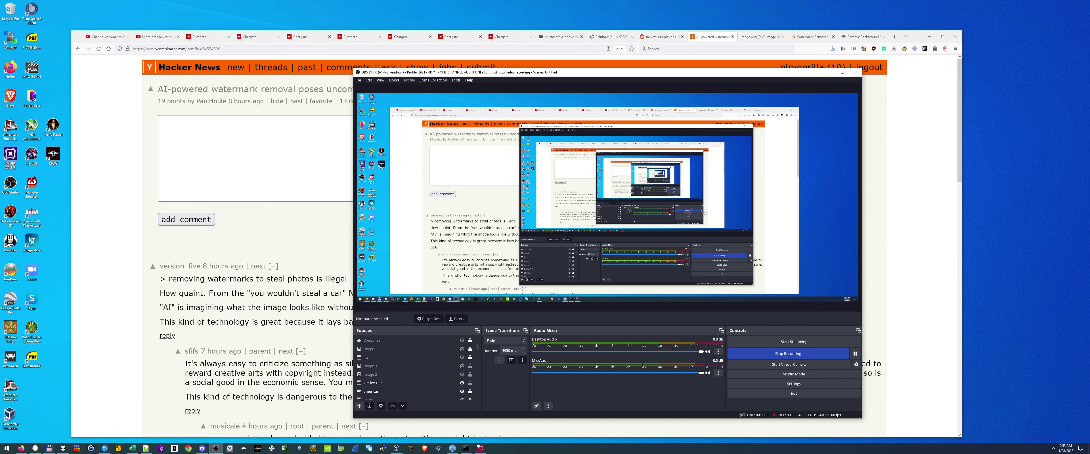
{"action": "left_click", "coordinate": [829, 71]}
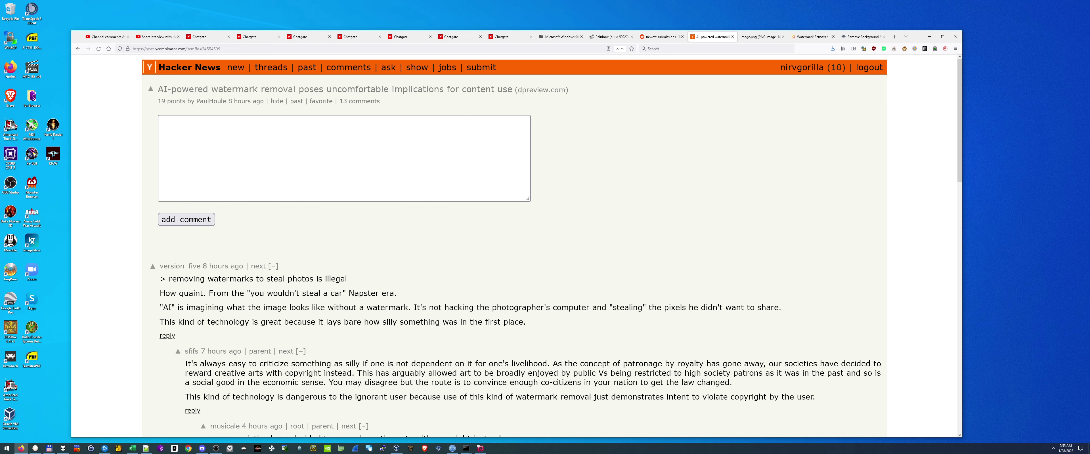
Enlarge the Hacker News page text and read through the comments on AI-powered watermark removal
{"action": "left_click", "coordinate": [343, 158]}
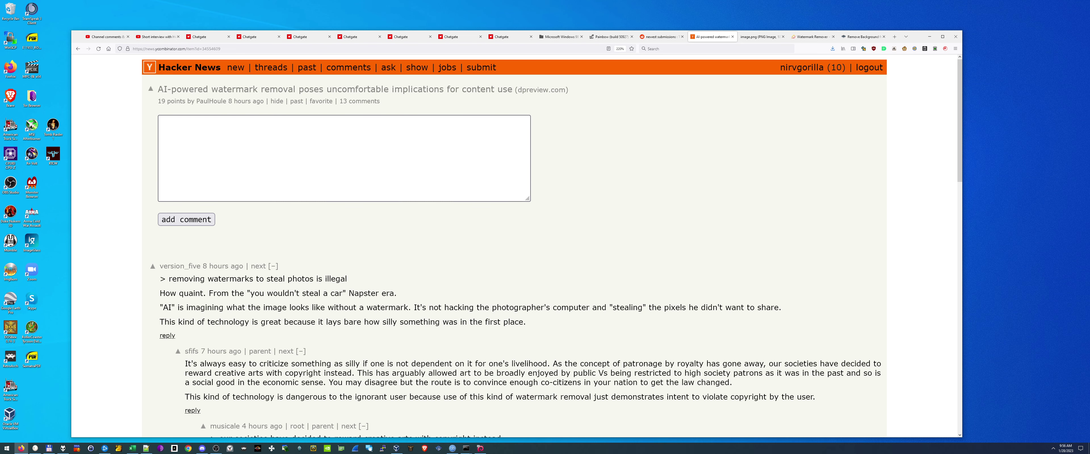
{"action": "key", "text": "ctrl+plus"}
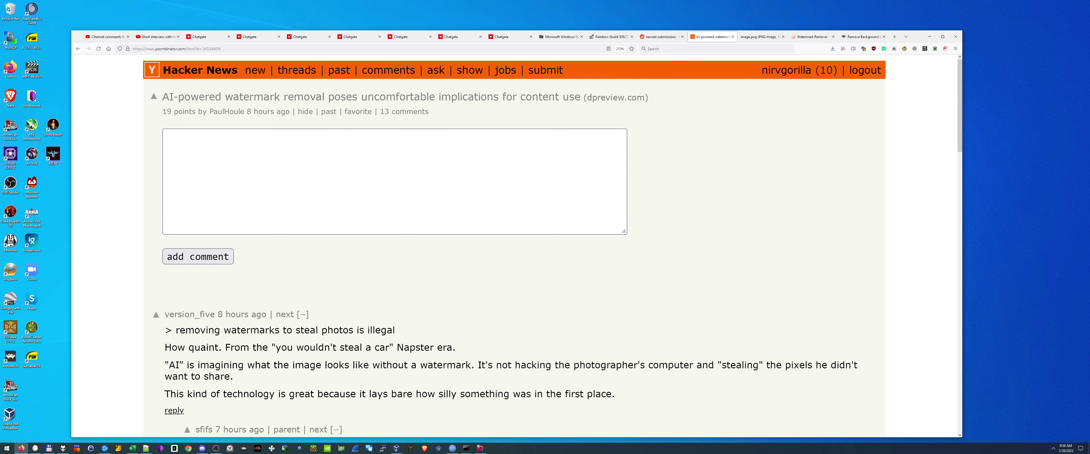
{"action": "key", "text": "ctrl+minus"}
{"action": "key", "text": "ctrl+minus"}
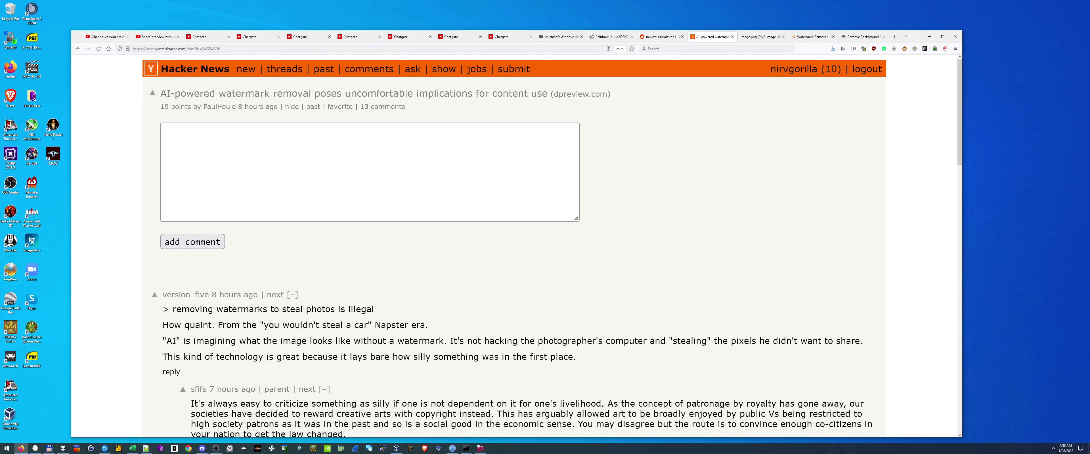
{"action": "scroll", "coordinate": [513, 245], "scroll_direction": "down", "scroll_amount": 2}
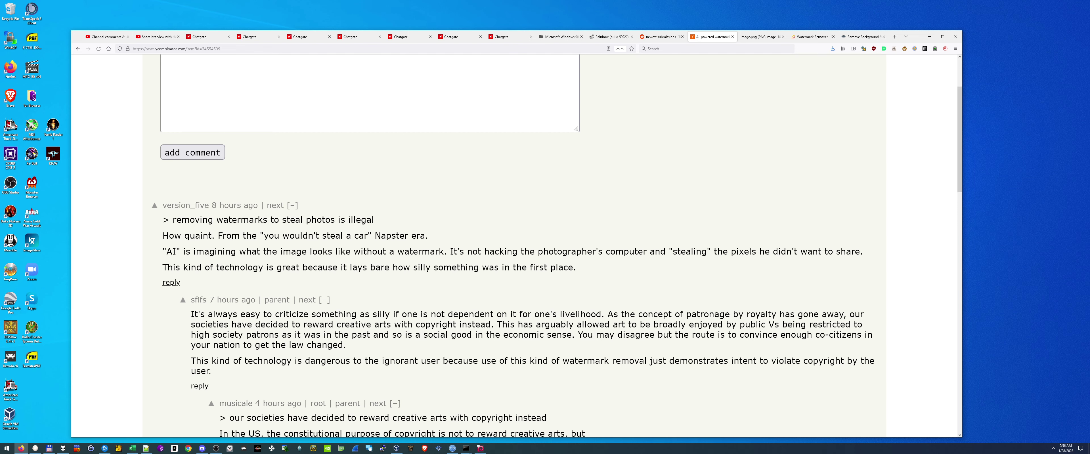
{"action": "scroll", "coordinate": [514, 245], "scroll_direction": "up", "scroll_amount": 2}
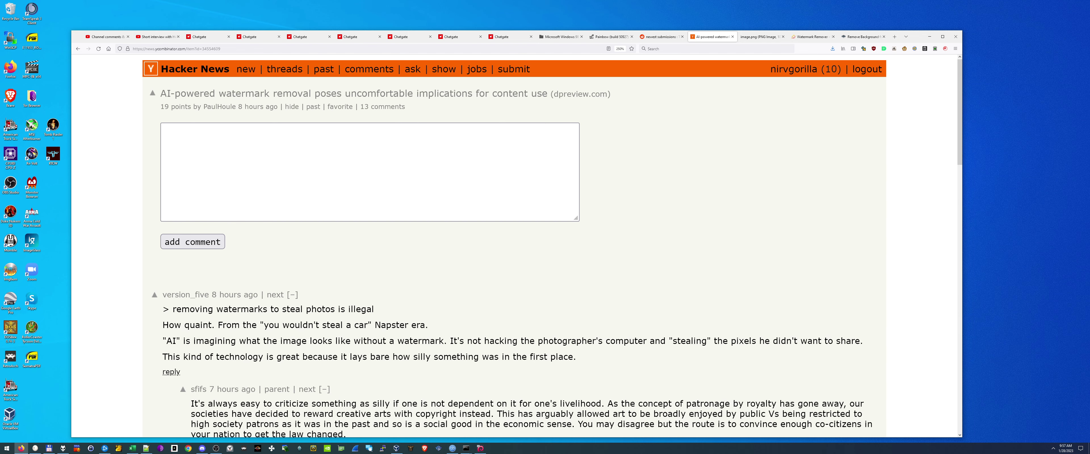
{"action": "scroll", "coordinate": [514, 245], "scroll_direction": "down", "scroll_amount": 2}
{"action": "scroll", "coordinate": [514, 246], "scroll_direction": "up", "scroll_amount": 2}
{"action": "scroll", "coordinate": [514, 245], "scroll_direction": "down", "scroll_amount": 3}
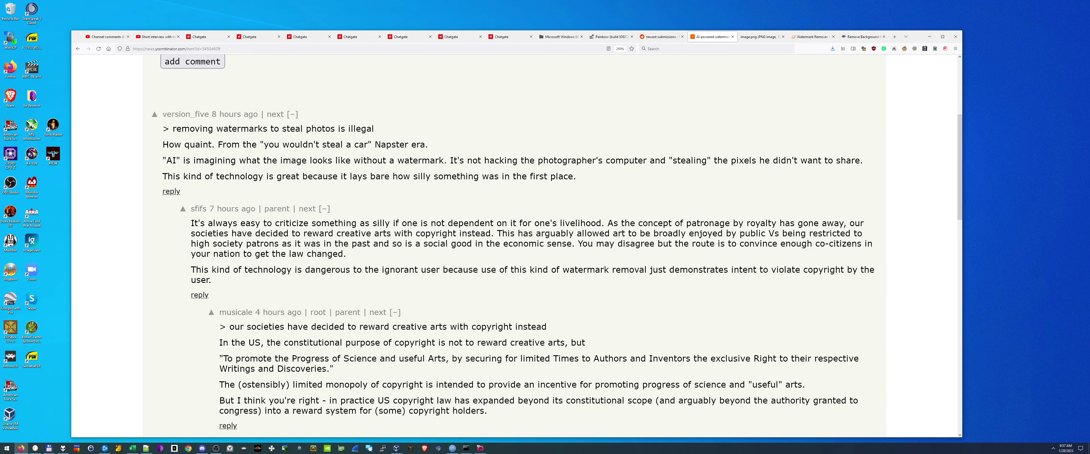
{"action": "scroll", "coordinate": [515, 245], "scroll_direction": "down", "scroll_amount": 10}
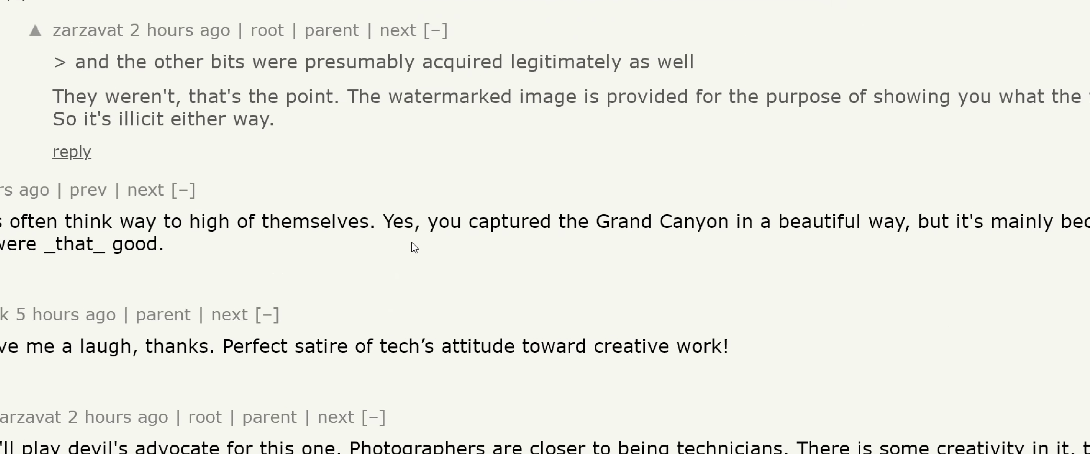
Read the magnified comments about photographers and the Grand Canyon, highlighting key phrases, and close the magnifier
{"action": "left_click_drag", "start_coordinate": [125, 230], "coordinate": [319, 222]}
{"action": "left_click", "coordinate": [401, 235]}
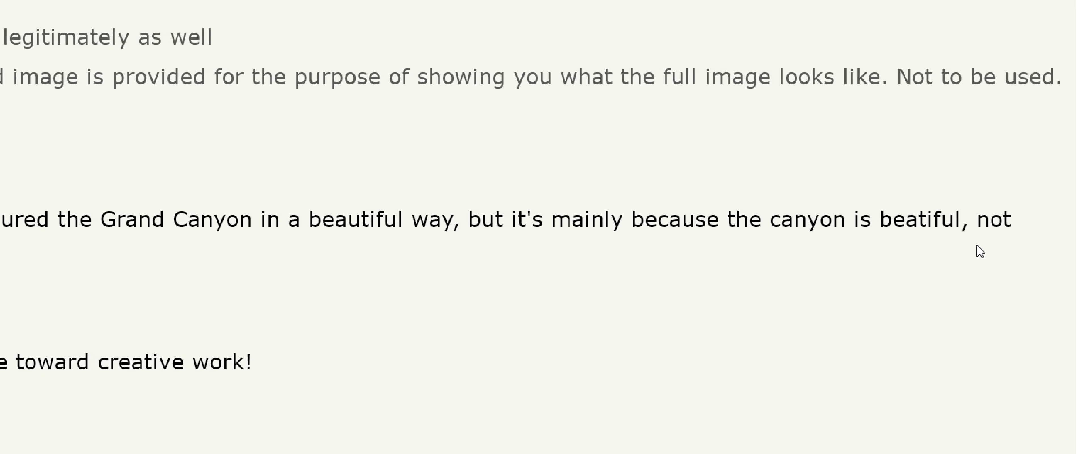
{"action": "left_click_drag", "start_coordinate": [525, 221], "coordinate": [982, 222]}
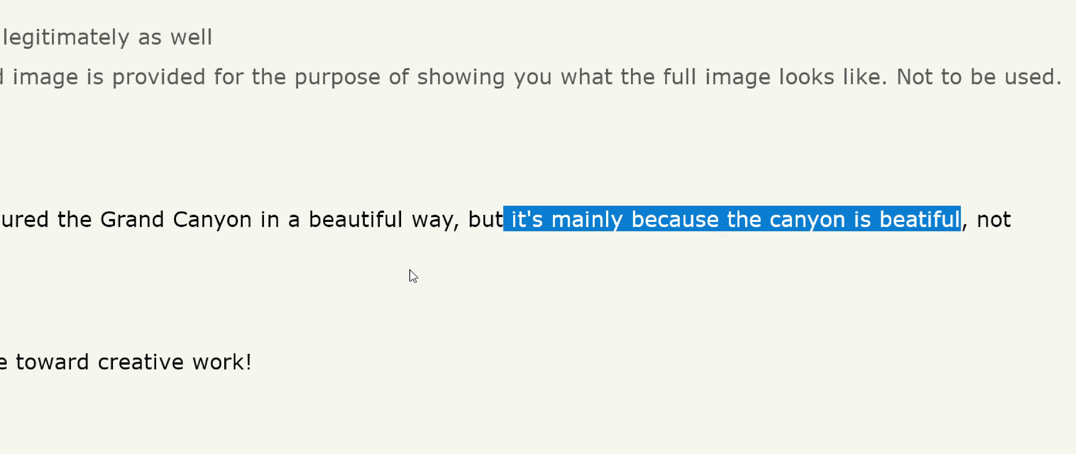
{"action": "left_click_drag", "start_coordinate": [180, 245], "coordinate": [423, 248]}
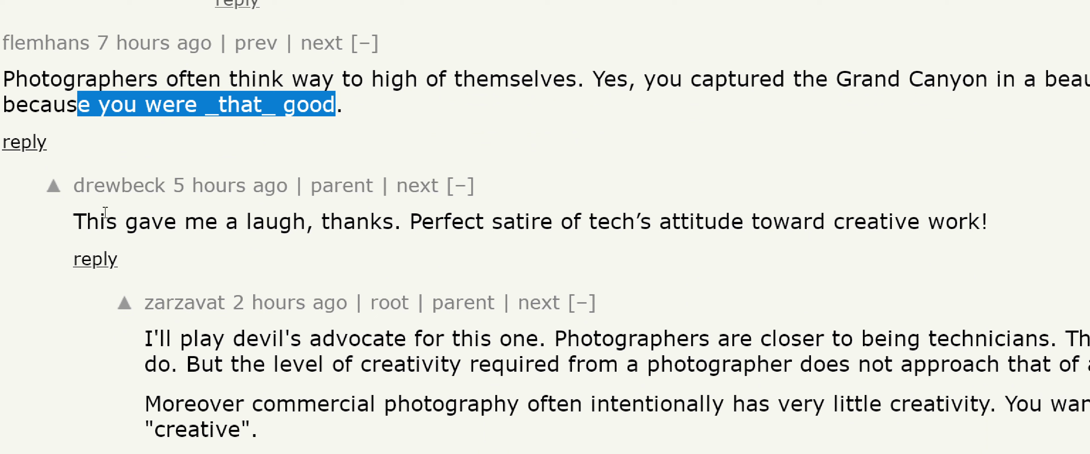
{"action": "left_click_drag", "start_coordinate": [88, 226], "coordinate": [533, 228]}
{"action": "double_click", "coordinate": [567, 222]}
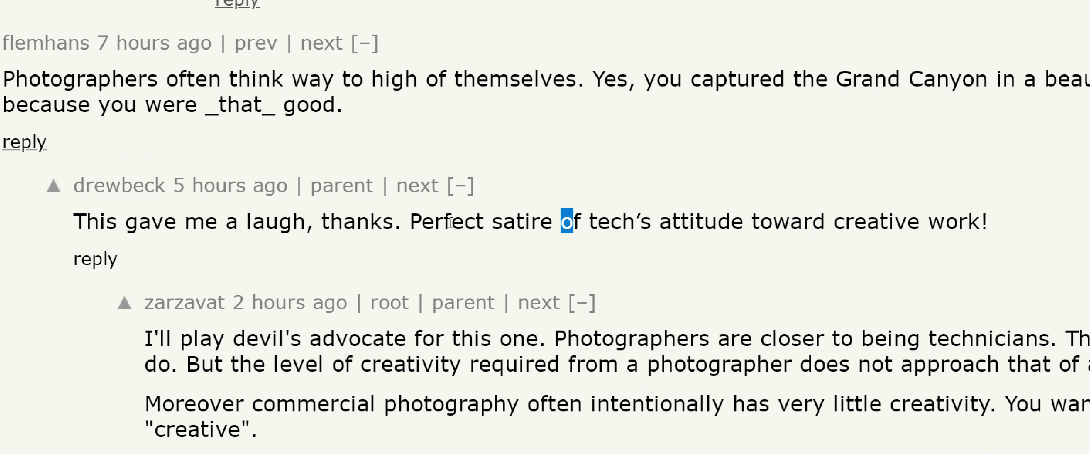
{"action": "left_click_drag", "start_coordinate": [450, 222], "coordinate": [842, 228]}
{"action": "left_click", "coordinate": [945, 254]}
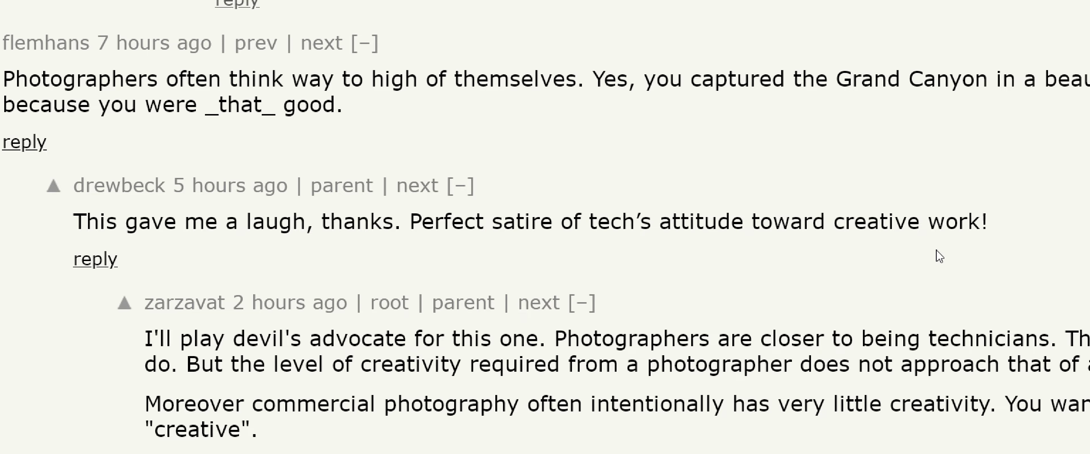
{"action": "key", "text": "super+minus"}
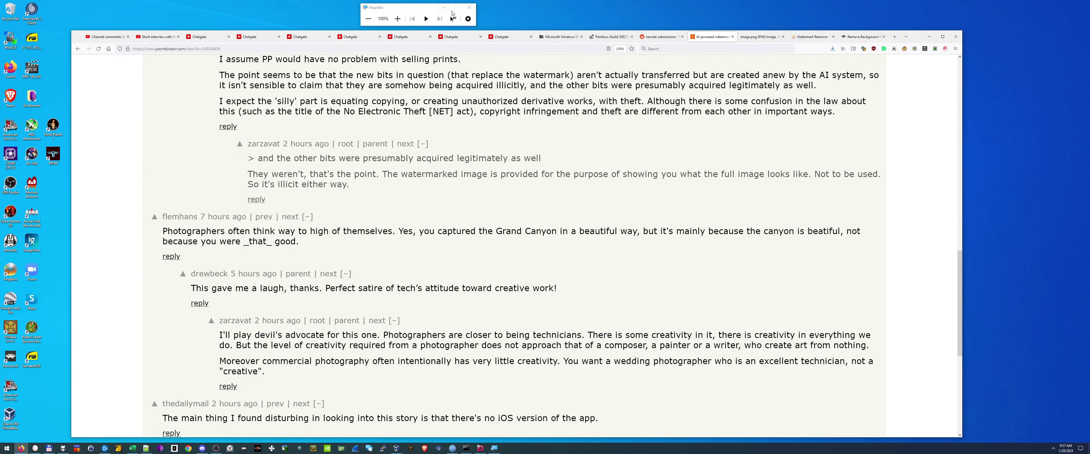
{"action": "left_click", "coordinate": [469, 7]}
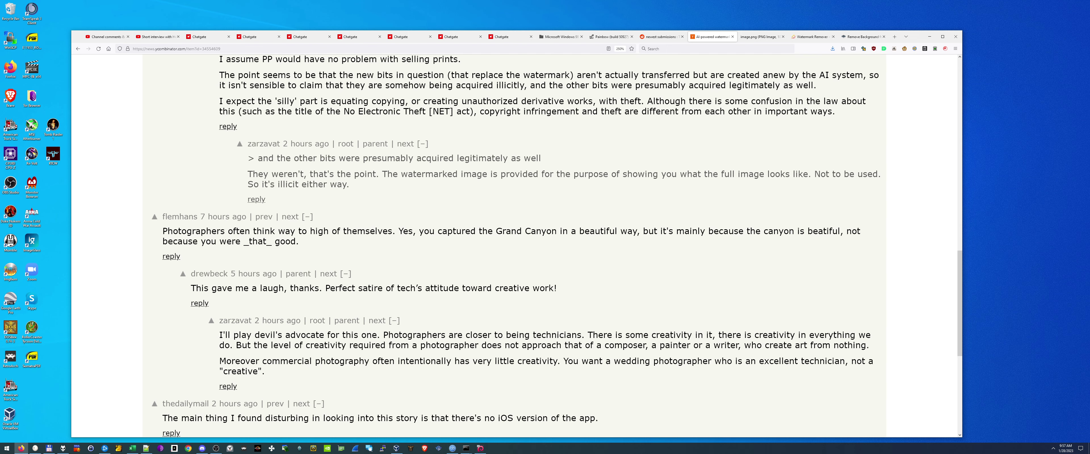
Bring up the WatermarkRemover.io site and preview the watermarked lipdisc.png from Total Commander
{"action": "left_click", "coordinate": [811, 37]}
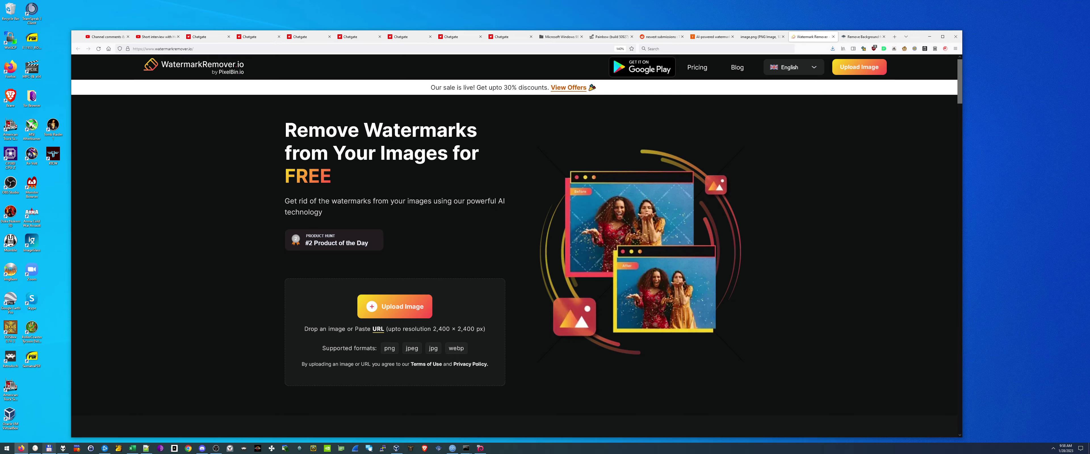
{"action": "left_click", "coordinate": [49, 448]}
{"action": "left_click", "coordinate": [483, 144]}
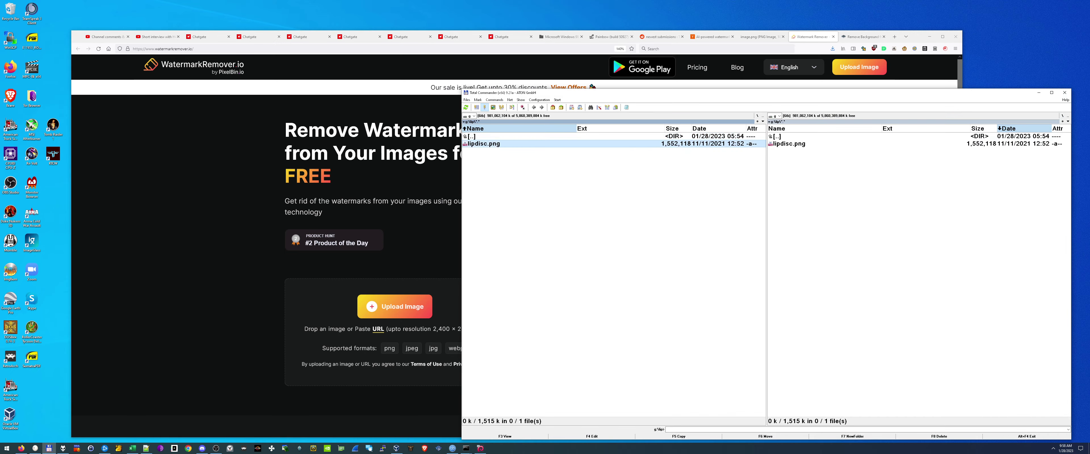
{"action": "key", "text": "Return"}
{"action": "scroll", "coordinate": [545, 224], "scroll_direction": "up", "scroll_amount": 2}
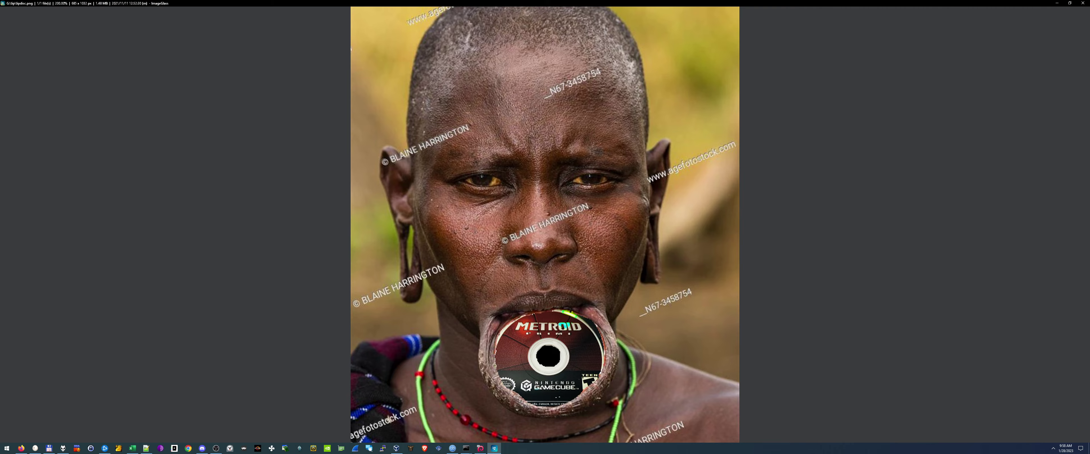
{"action": "scroll", "coordinate": [545, 235], "scroll_direction": "down", "scroll_amount": 2}
{"action": "key", "text": "Escape"}
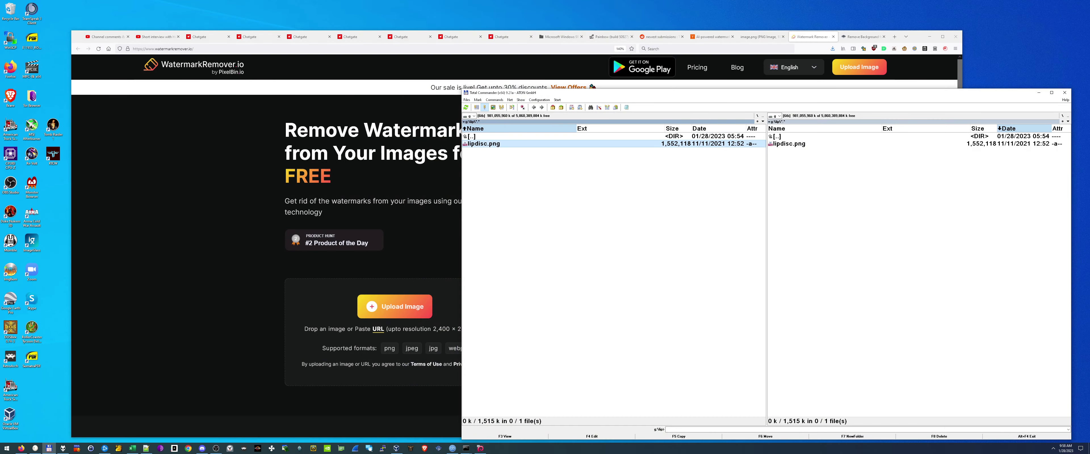
Upload lipdisc.png from Total Commander to WatermarkRemover.io and minimize the file manager
{"action": "left_click_drag", "start_coordinate": [462, 89], "coordinate": [643, 108]}
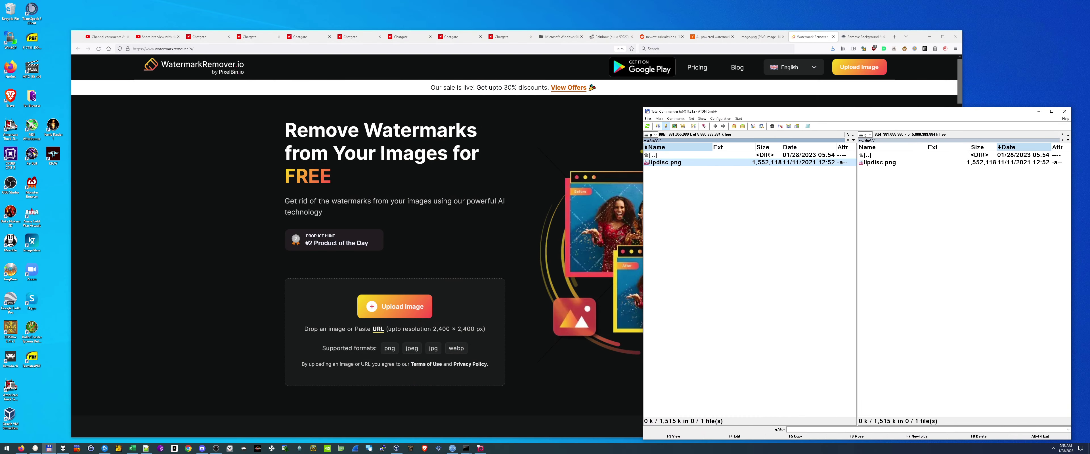
{"action": "left_click_drag", "start_coordinate": [665, 162], "coordinate": [592, 177]}
{"action": "left_click_drag", "start_coordinate": [550, 237], "coordinate": [550, 236]}
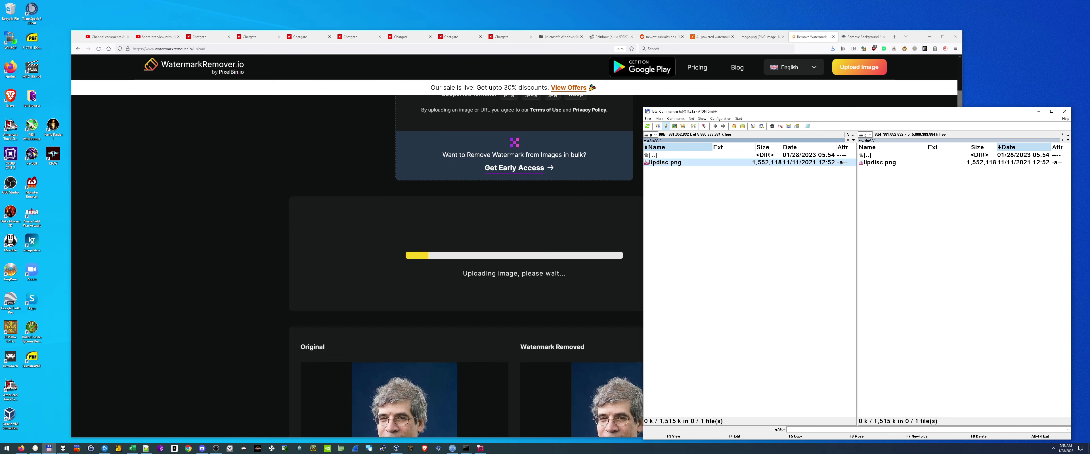
{"action": "left_click", "coordinate": [1039, 111]}
Enlarge the WatermarkRemover.io result and compare the original image with the watermark-removed version
{"action": "scroll", "coordinate": [514, 262], "scroll_direction": "down", "scroll_amount": 2}
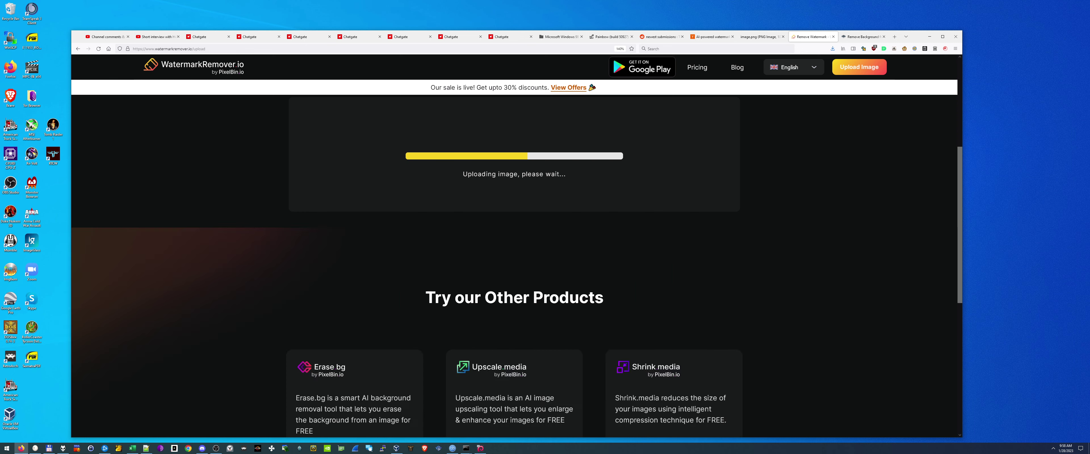
{"action": "scroll", "coordinate": [514, 266], "scroll_direction": "up", "scroll_amount": 2}
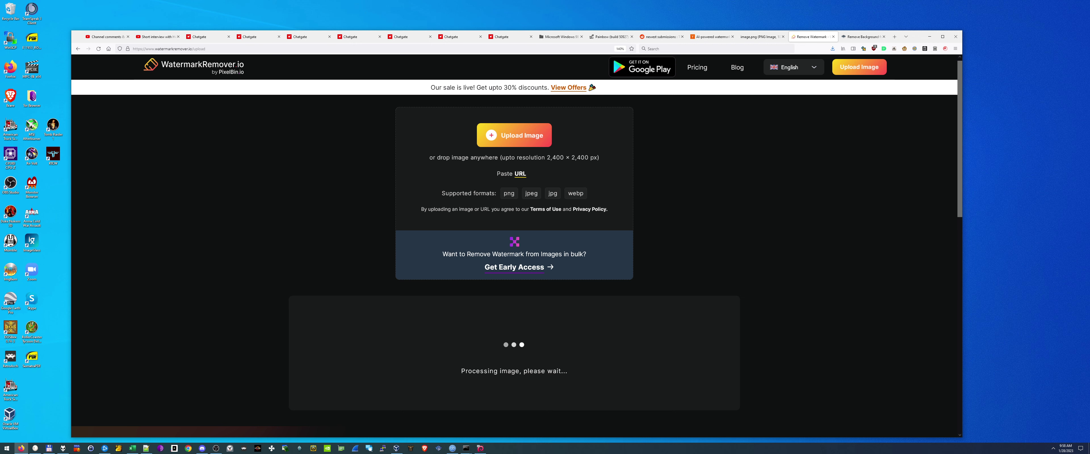
{"action": "scroll", "coordinate": [514, 266], "scroll_direction": "down", "scroll_amount": 1}
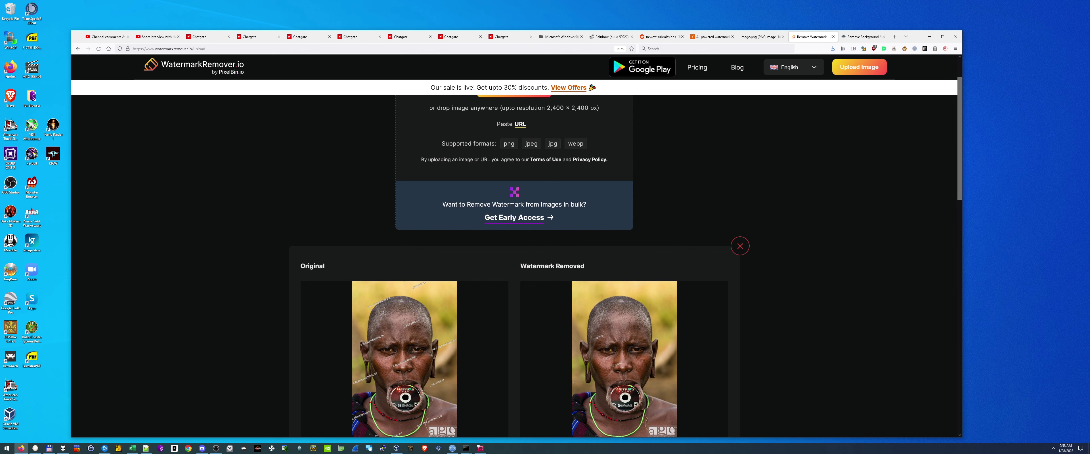
{"action": "scroll", "coordinate": [514, 266], "scroll_direction": "down", "scroll_amount": 2}
{"action": "key", "text": "ctrl+plus"}
{"action": "key", "text": "ctrl+plus"}
{"action": "key", "text": "ctrl+plus"}
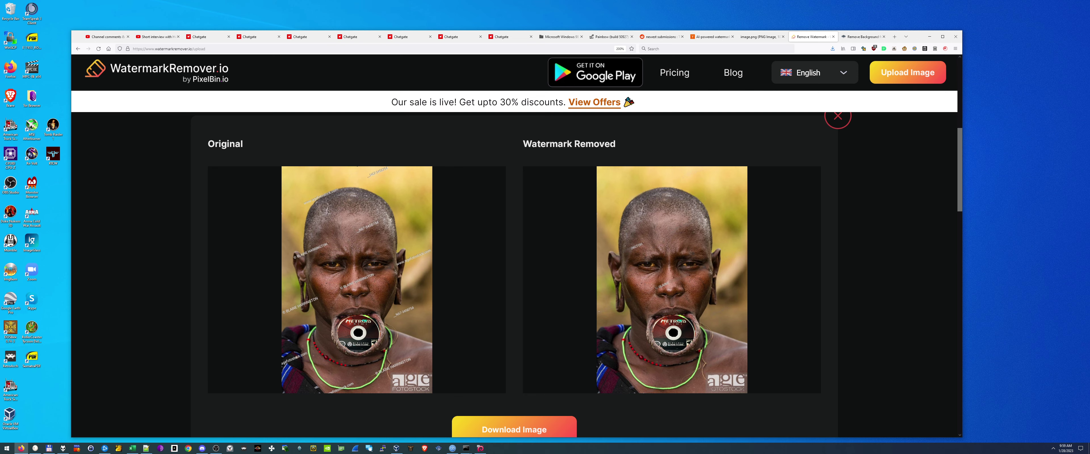
In Total Commander, search the parent folder of lip for the lipdisc images and go to lipdisc-fixed.png
{"action": "key", "text": "super"}
{"action": "left_click", "coordinate": [48, 448]}
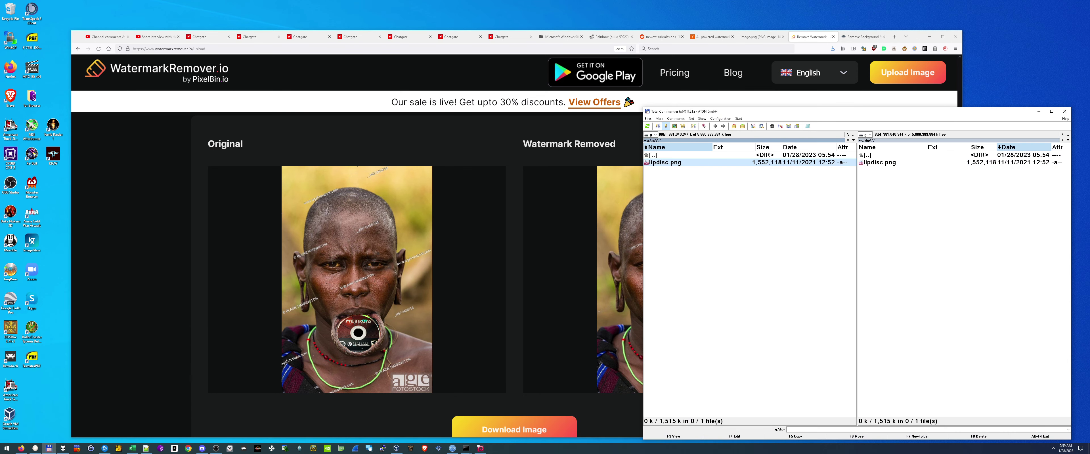
{"action": "key", "text": "BackSpace"}
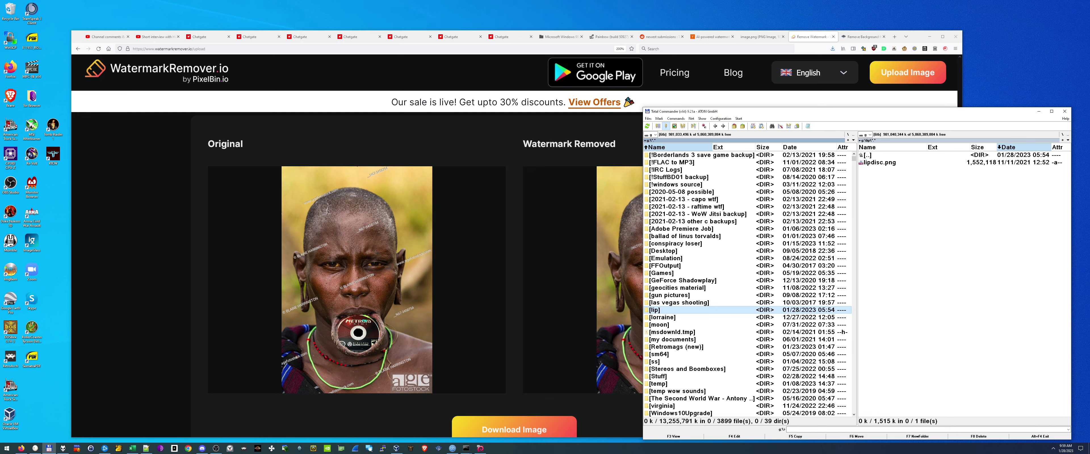
{"action": "key", "text": "alt+F7"}
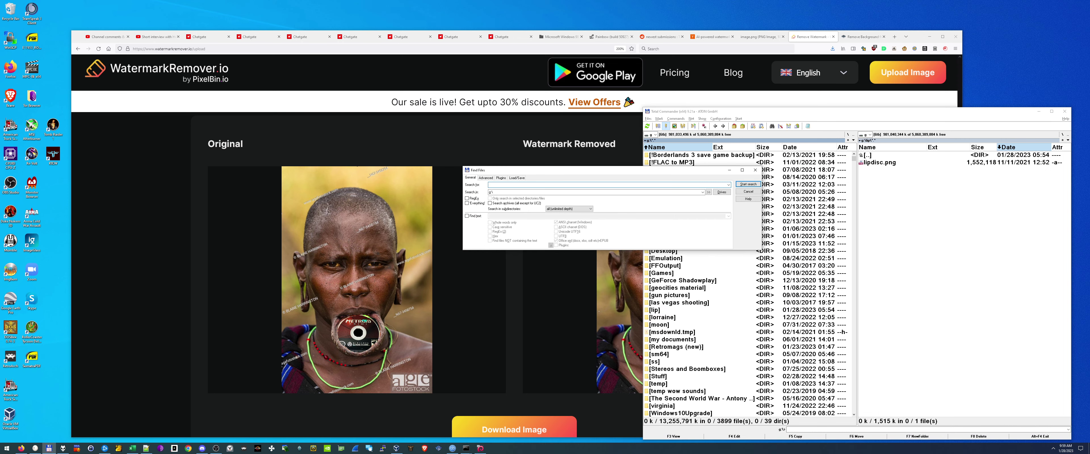
{"action": "left_click", "coordinate": [569, 208]}
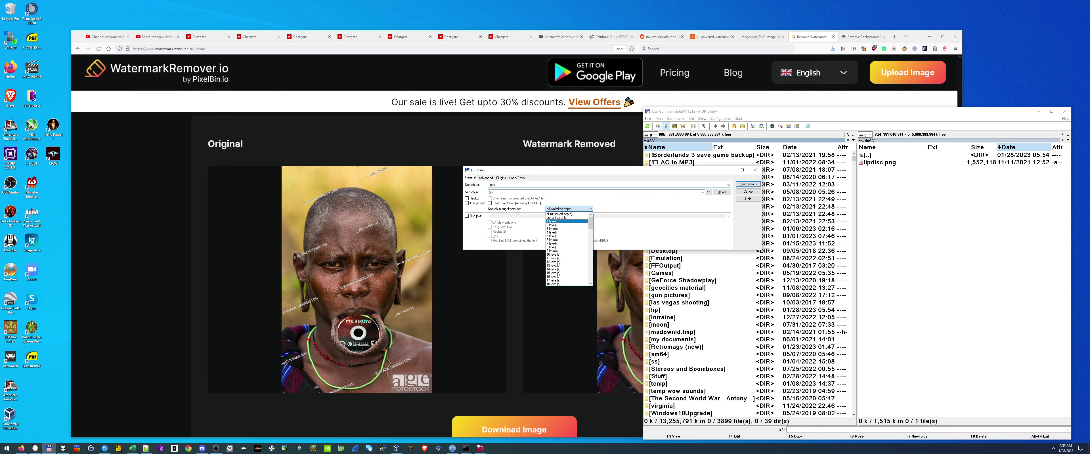
{"action": "left_click", "coordinate": [563, 219]}
{"action": "key", "text": "Return"}
{"action": "double_click", "coordinate": [477, 272]}
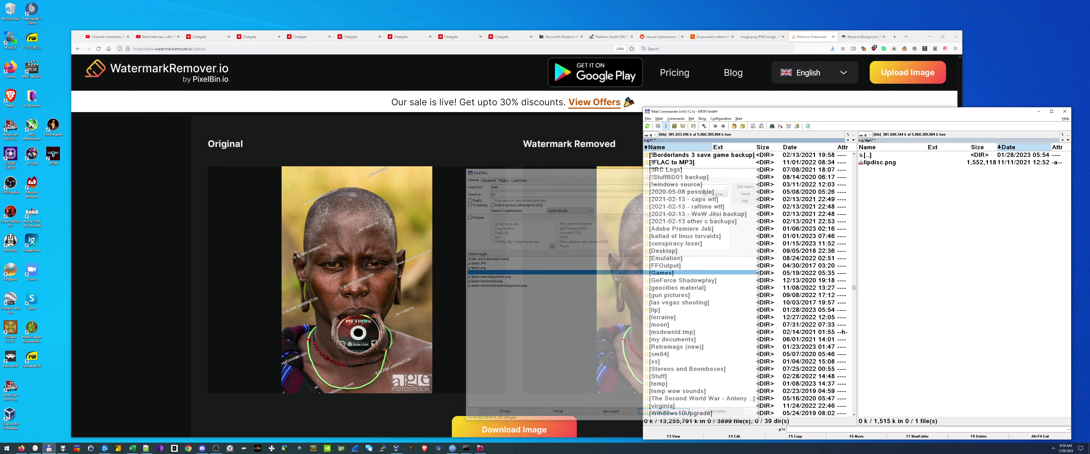
Copy lipdisc-fixed.png into the lip folder and view the copy in the image viewer
{"action": "key", "text": "F5"}
{"action": "key", "text": "Return"}
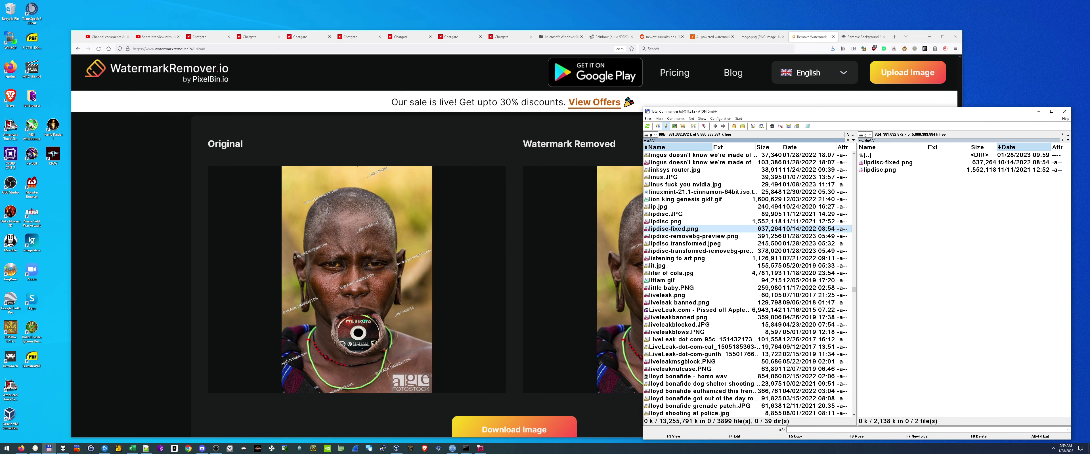
{"action": "key", "text": "Tab"}
{"action": "key", "text": "Return"}
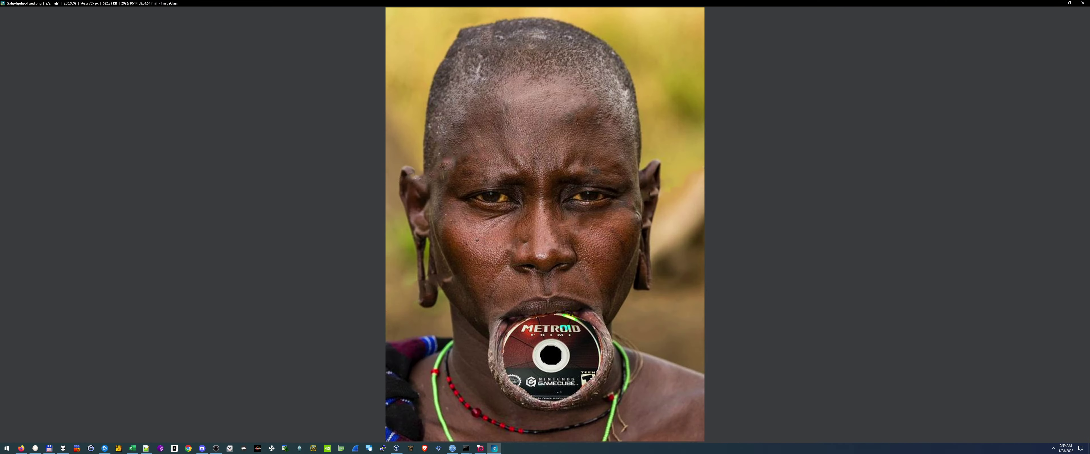
{"action": "scroll", "coordinate": [545, 224], "scroll_direction": "down", "scroll_amount": 1}
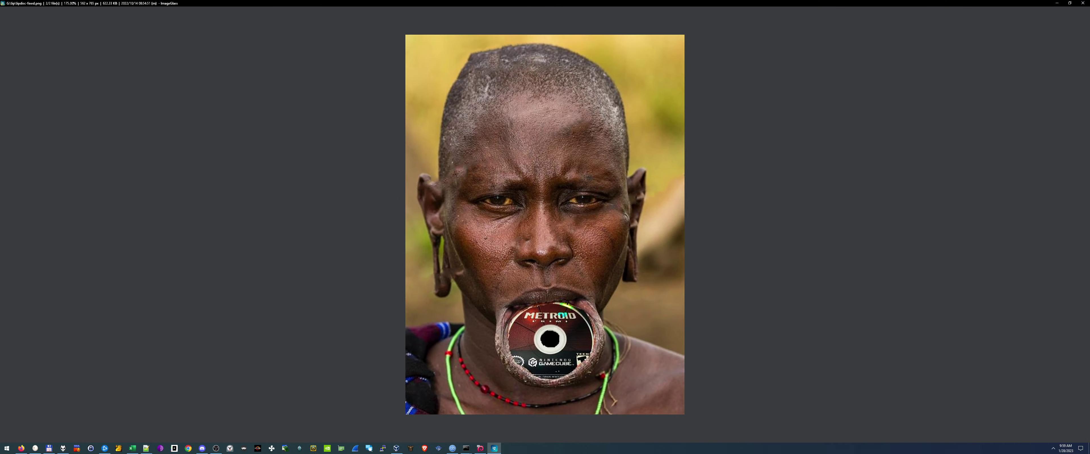
Close the image viewer and delete the copied lipdisc-fixed.png from the lip folder
{"action": "key", "text": "Escape"}
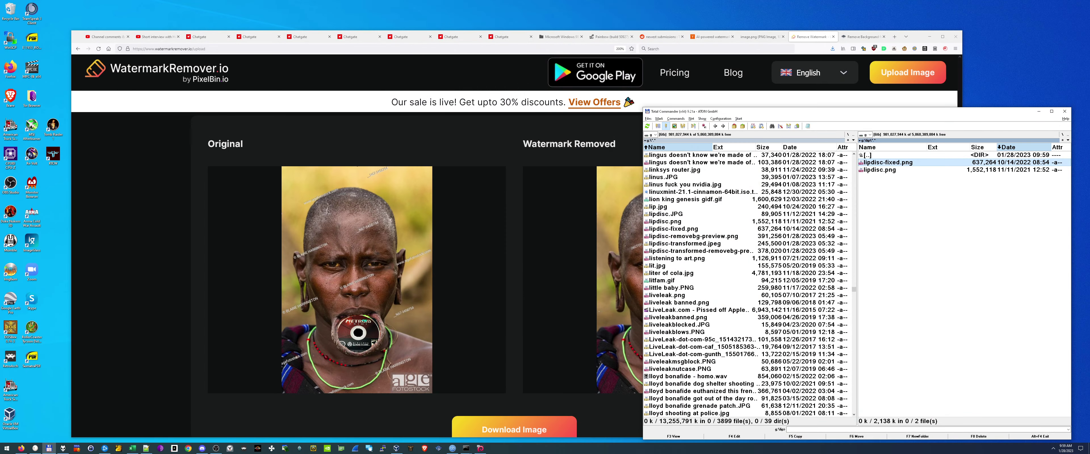
{"action": "key", "text": "Delete"}
{"action": "key", "text": "Return"}
{"action": "key", "text": "Tab"}
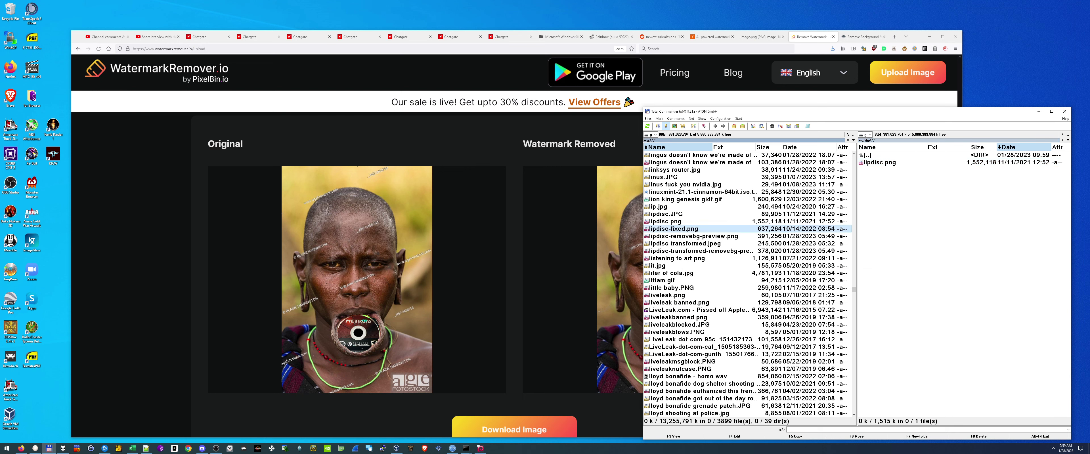
View lipdisc.JPG from the parent folder and copy it into the lip folder
{"action": "key", "text": "Up"}
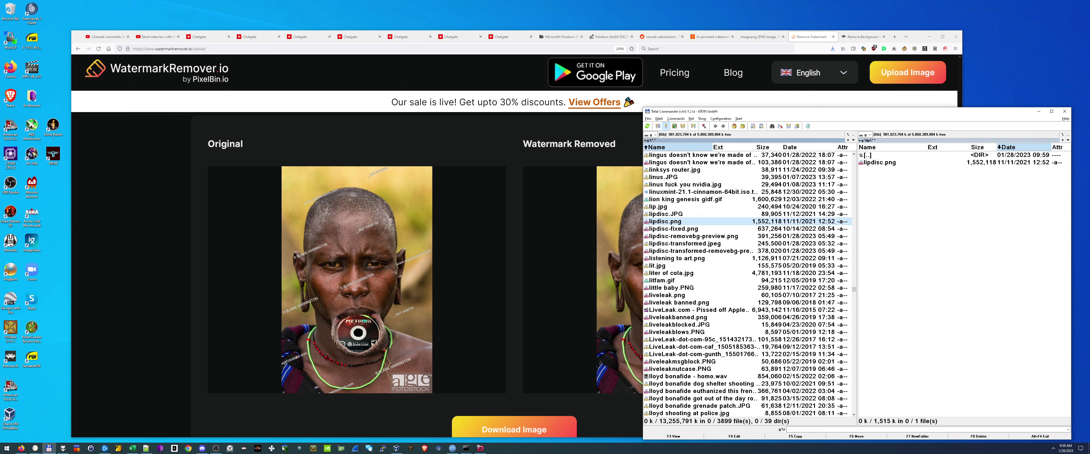
{"action": "key", "text": "Up"}
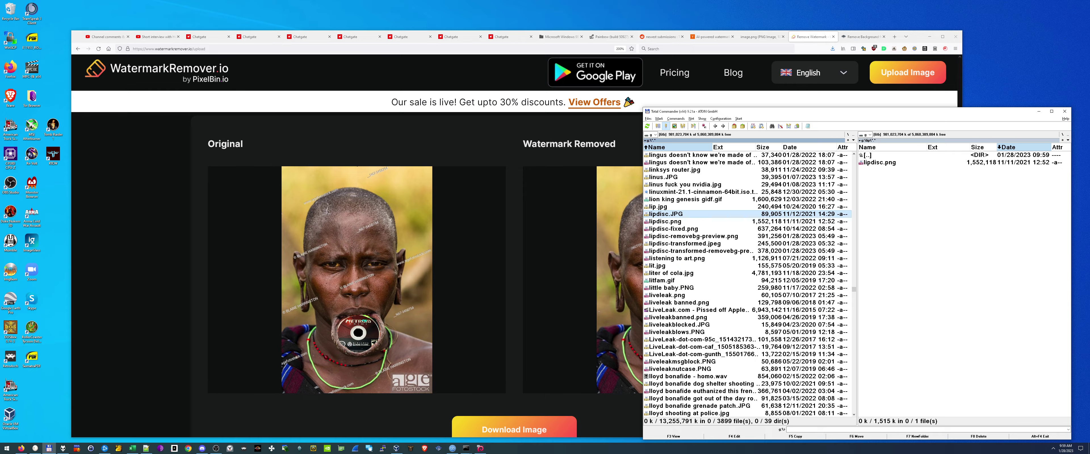
{"action": "key", "text": "Return"}
{"action": "key", "text": "Escape"}
{"action": "key", "text": "Return"}
{"action": "key", "text": "Escape"}
{"action": "key", "text": "F5"}
{"action": "key", "text": "Return"}
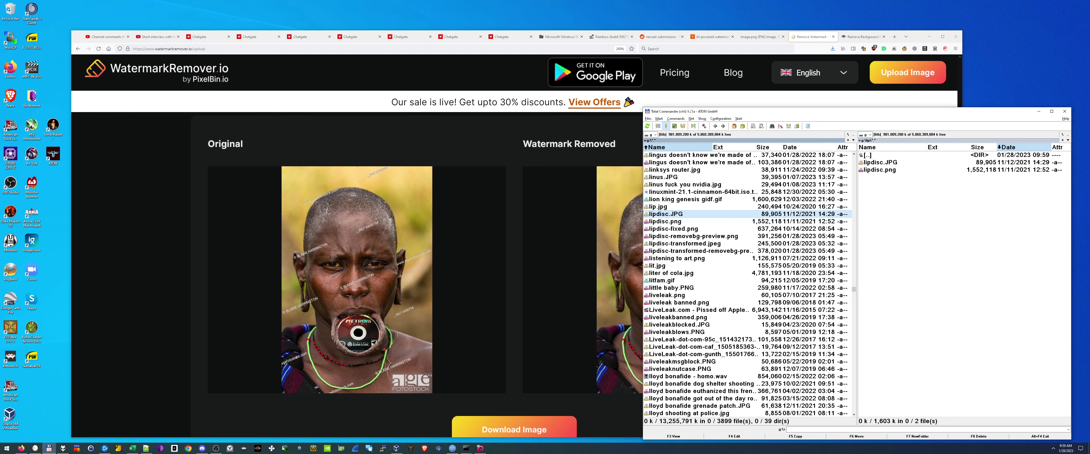
Show the lip folder in both file lists and view lipdisc.png in the image viewer
{"action": "key", "text": "alt+F1"}
{"action": "key", "text": "Return"}
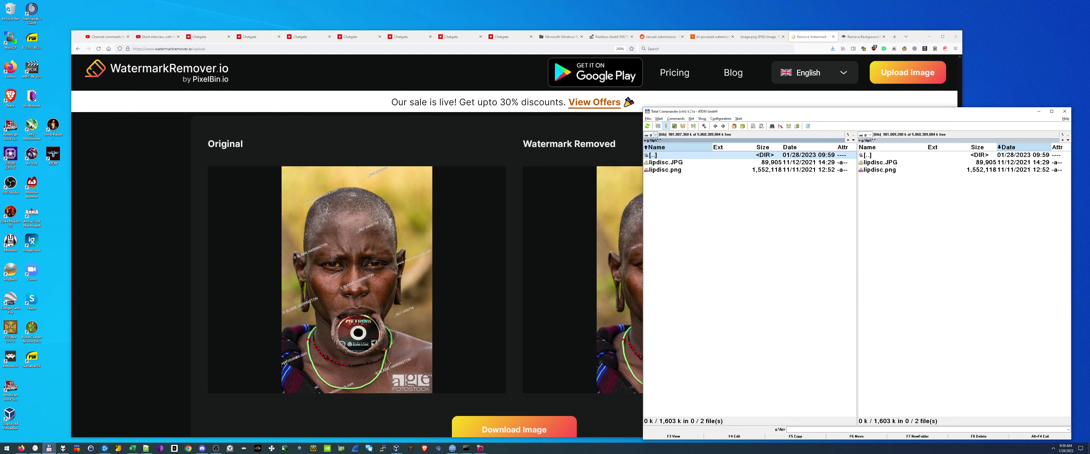
{"action": "key", "text": "Tab"}
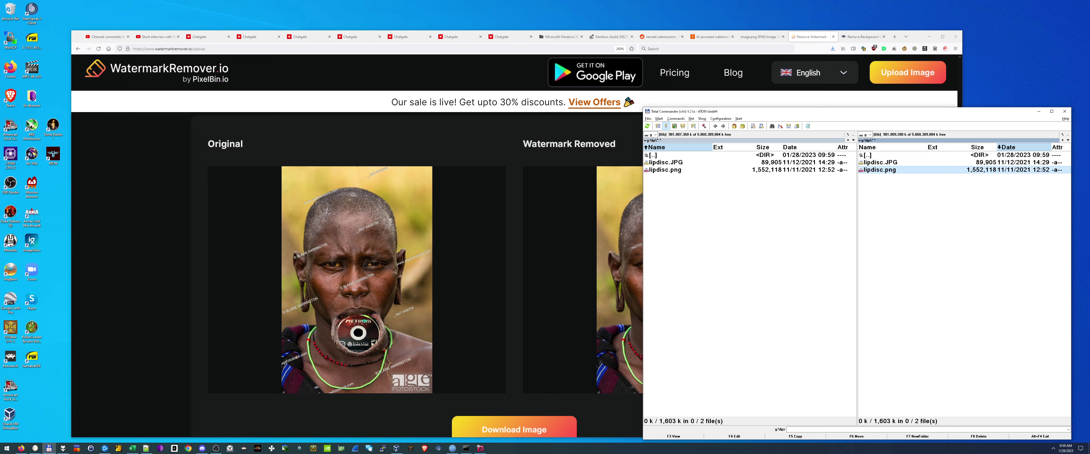
{"action": "key", "text": "Return"}
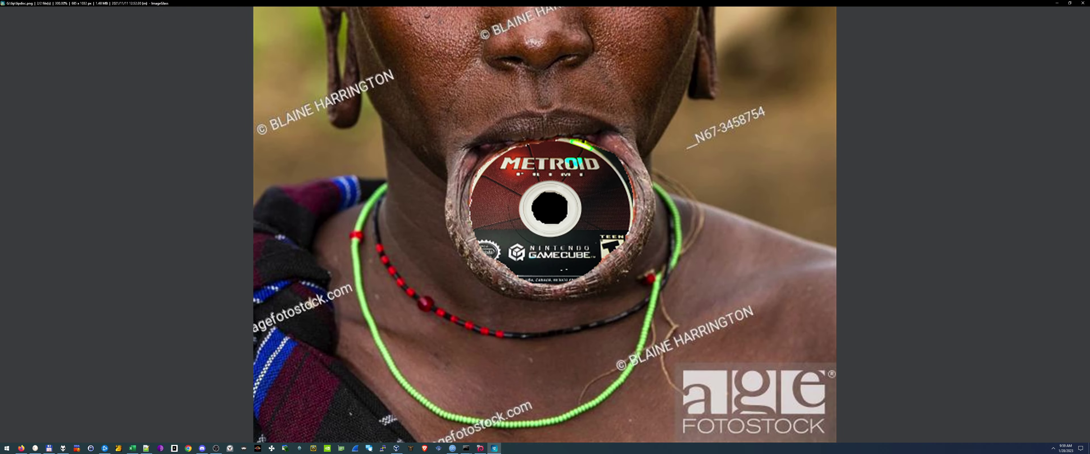
{"action": "scroll", "coordinate": [545, 224], "scroll_direction": "down", "scroll_amount": 3}
{"action": "key", "text": "Escape"}
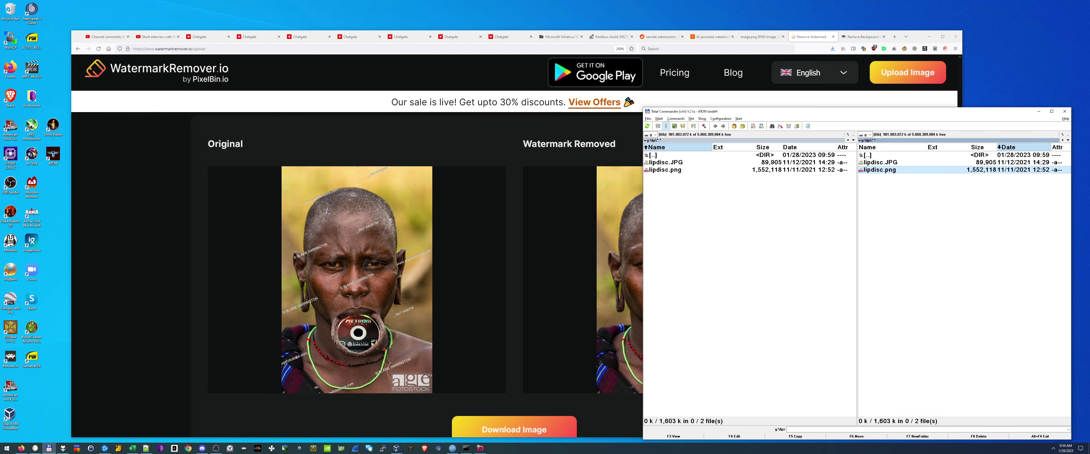
View lipdisc.JPG at different magnifications to examine its watermarks, and close the viewer
{"action": "key", "text": "Up"}
{"action": "key", "text": "Return"}
{"action": "scroll", "coordinate": [545, 224], "scroll_direction": "up", "scroll_amount": 4}
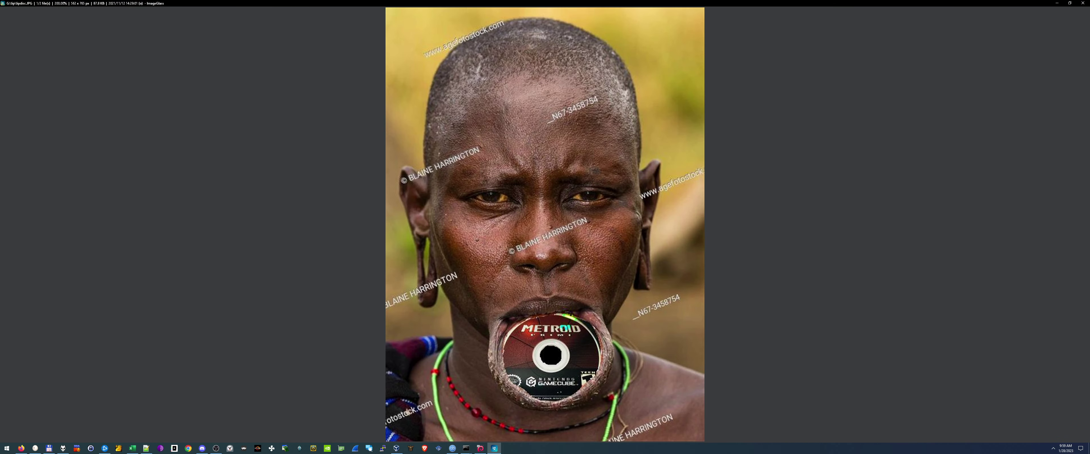
{"action": "scroll", "coordinate": [545, 224], "scroll_direction": "up", "scroll_amount": 2}
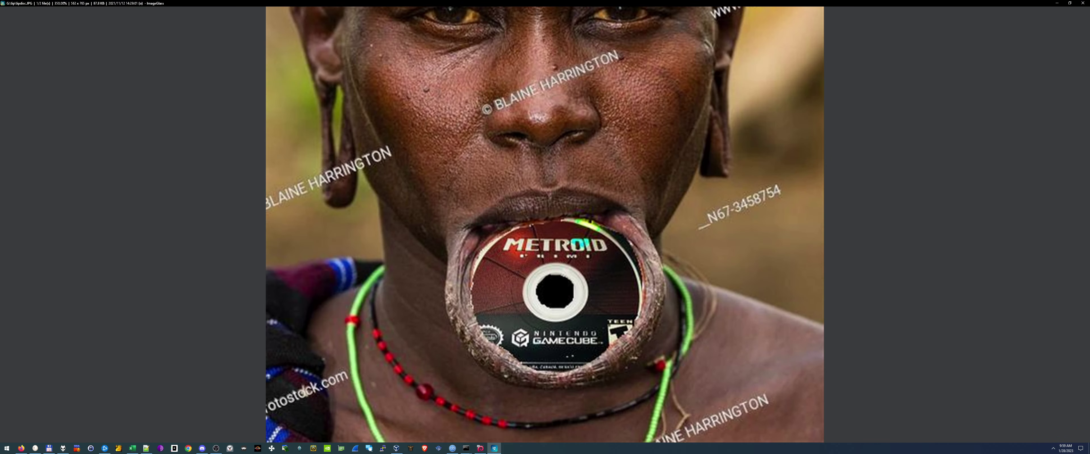
{"action": "scroll", "coordinate": [545, 224], "scroll_direction": "down", "scroll_amount": 3}
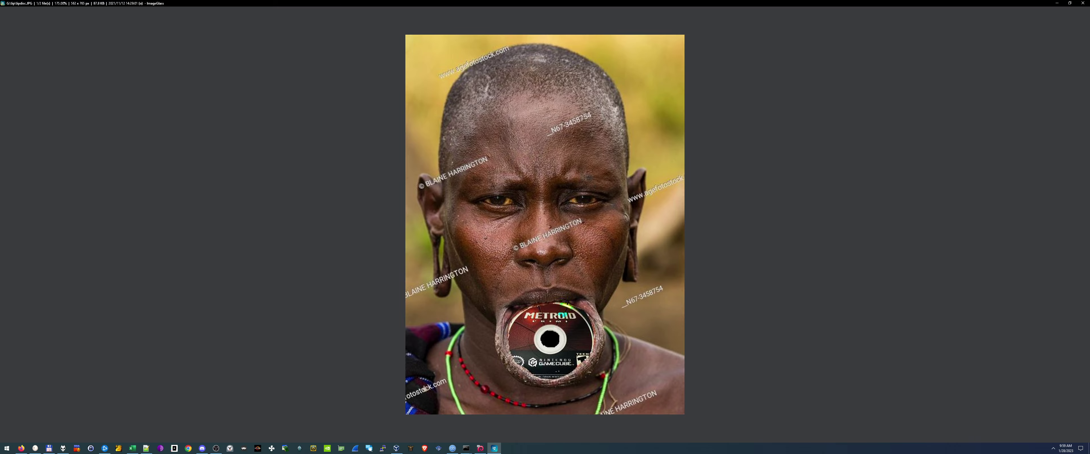
{"action": "key", "text": "Escape"}
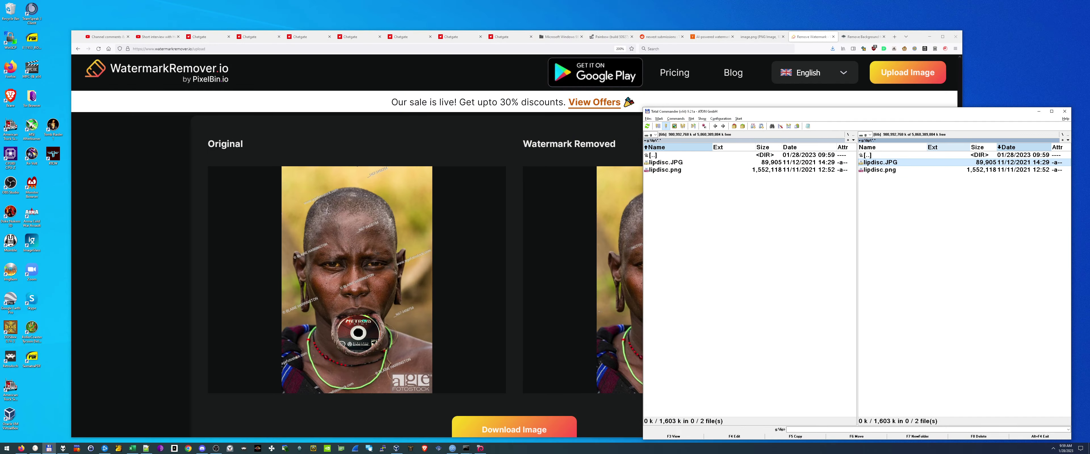
Compare lipdisc.png with lipdisc.JPG by switching between them in the image viewer
{"action": "key", "text": "Down"}
{"action": "key", "text": "Return"}
{"action": "key", "text": "Left"}
{"action": "key", "text": "Right"}
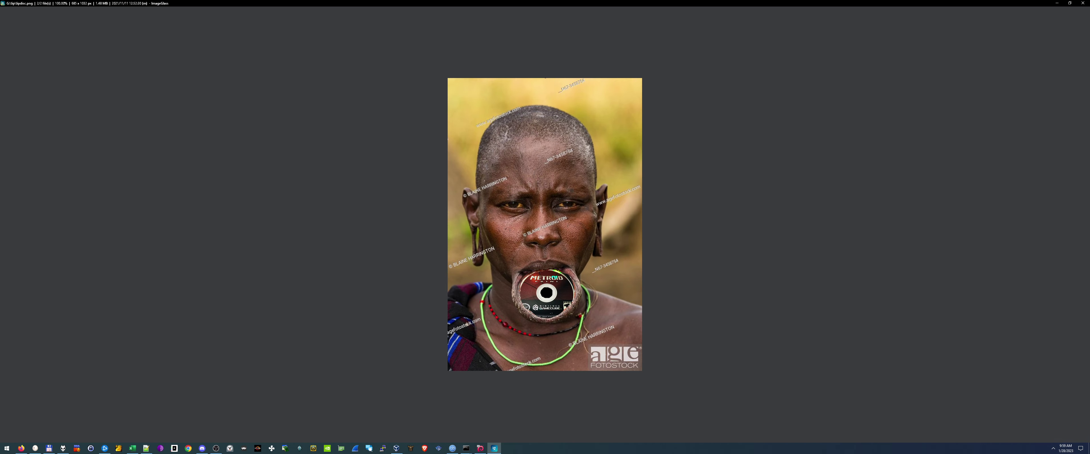
{"action": "key", "text": "Left"}
{"action": "key", "text": "Right"}
{"action": "key", "text": "Left"}
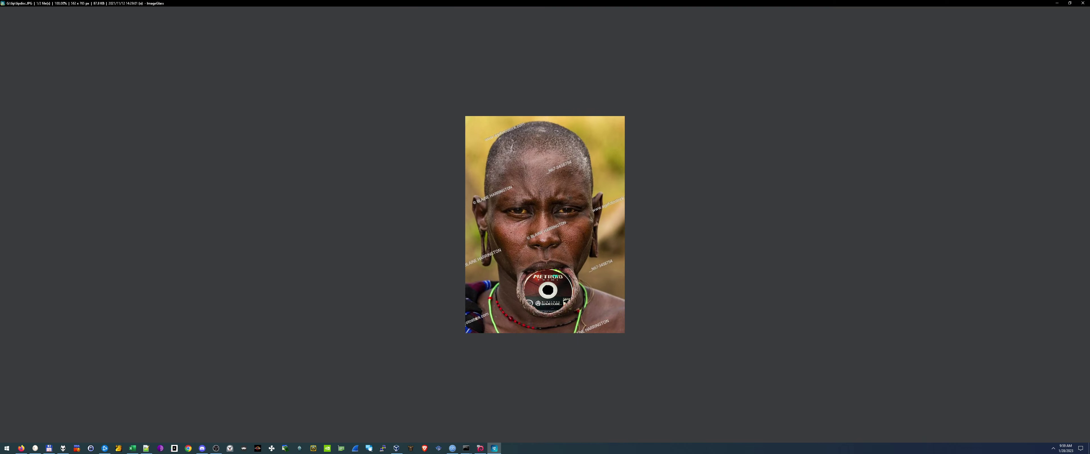
{"action": "key", "text": "Right"}
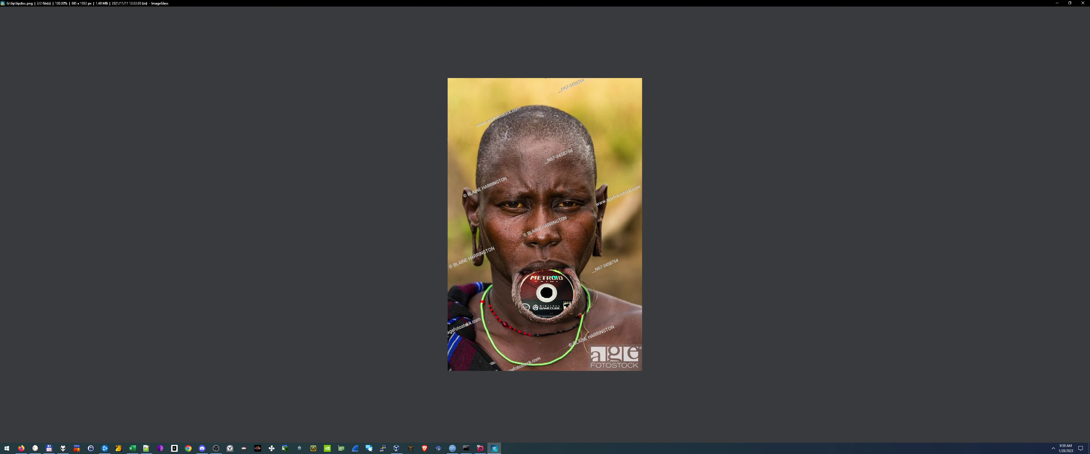
{"action": "key", "text": "Escape"}
Upload lipdisc.JPG from Total Commander to WatermarkRemover.io and minimize the file manager
{"action": "scroll", "coordinate": [418, 272], "scroll_direction": "down", "scroll_amount": 3}
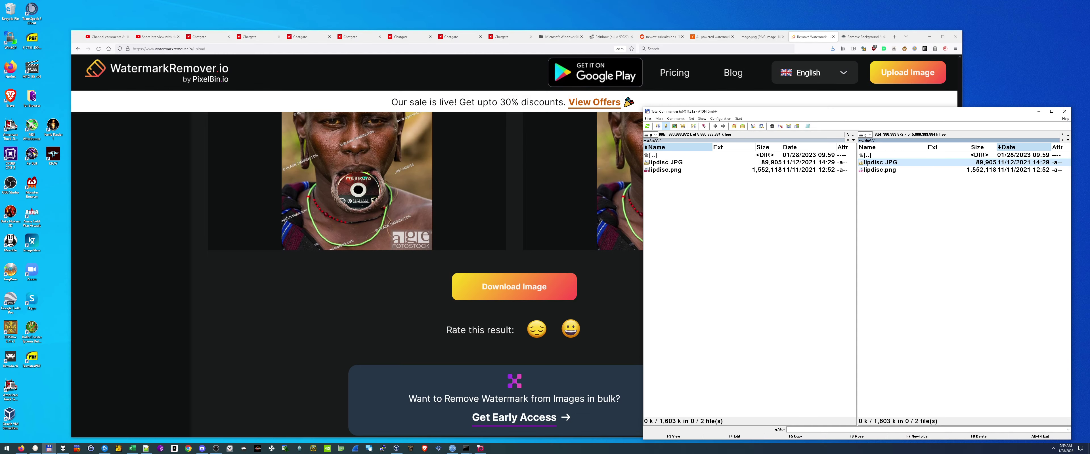
{"action": "scroll", "coordinate": [418, 273], "scroll_direction": "up", "scroll_amount": 7}
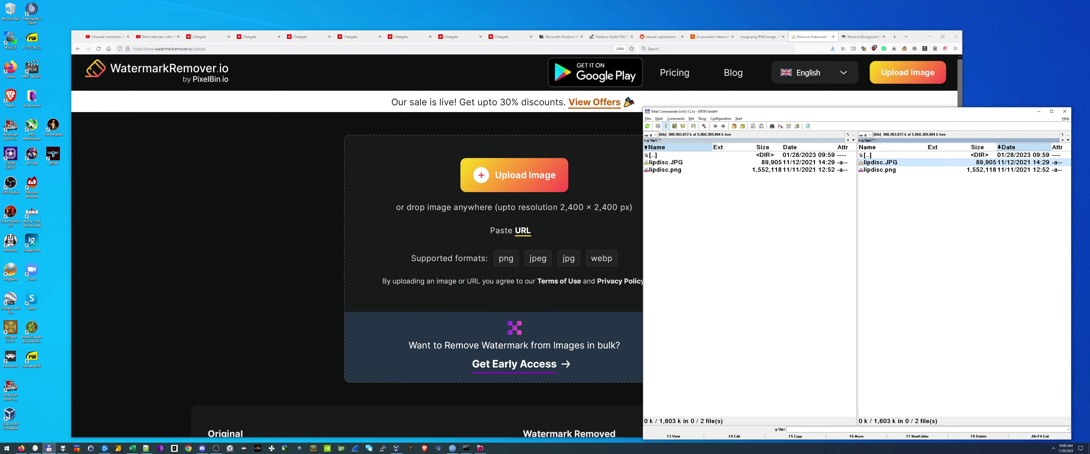
{"action": "left_click_drag", "start_coordinate": [880, 163], "coordinate": [507, 211]}
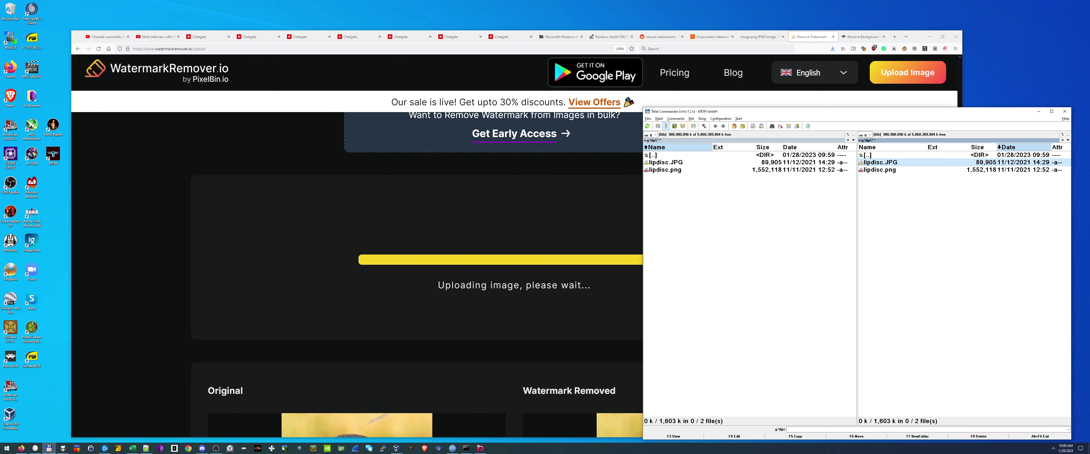
{"action": "left_click", "coordinate": [1039, 111]}
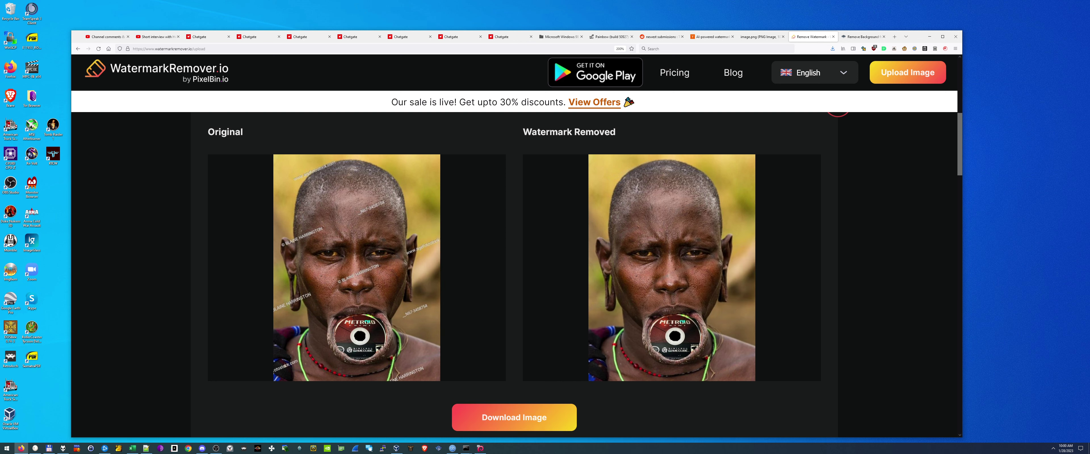
Open the save dialog for the watermark-removed image, cancel it, and compare the original with the result
{"action": "left_click", "coordinate": [513, 418]}
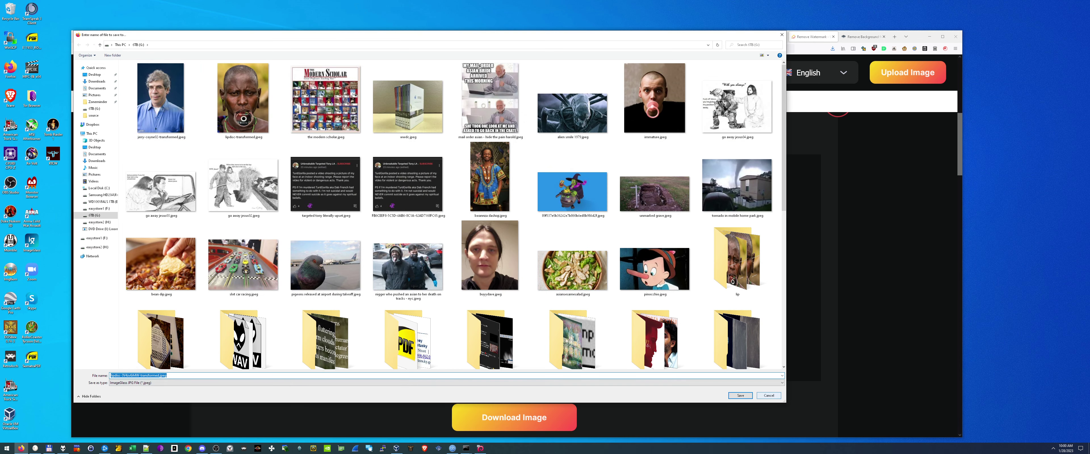
{"action": "left_click", "coordinate": [768, 395]}
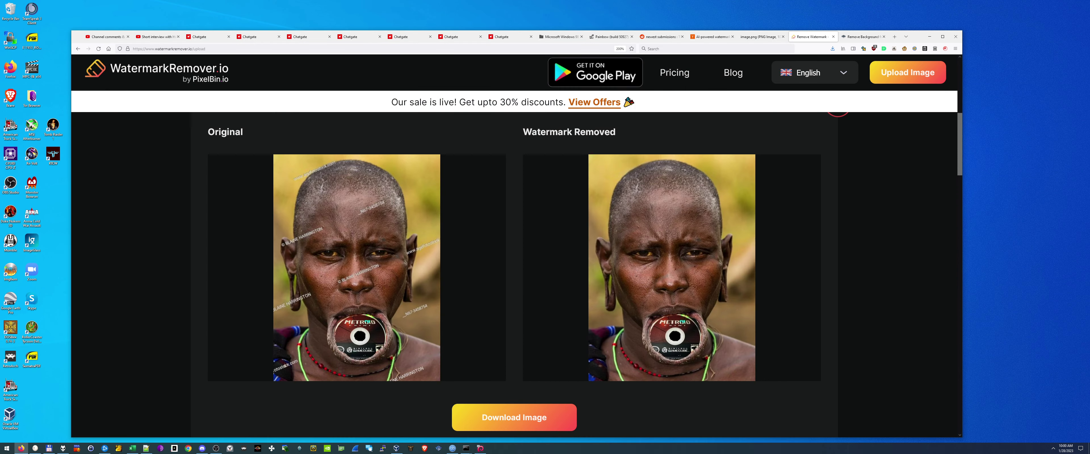
{"action": "scroll", "coordinate": [514, 275], "scroll_direction": "down", "scroll_amount": 1}
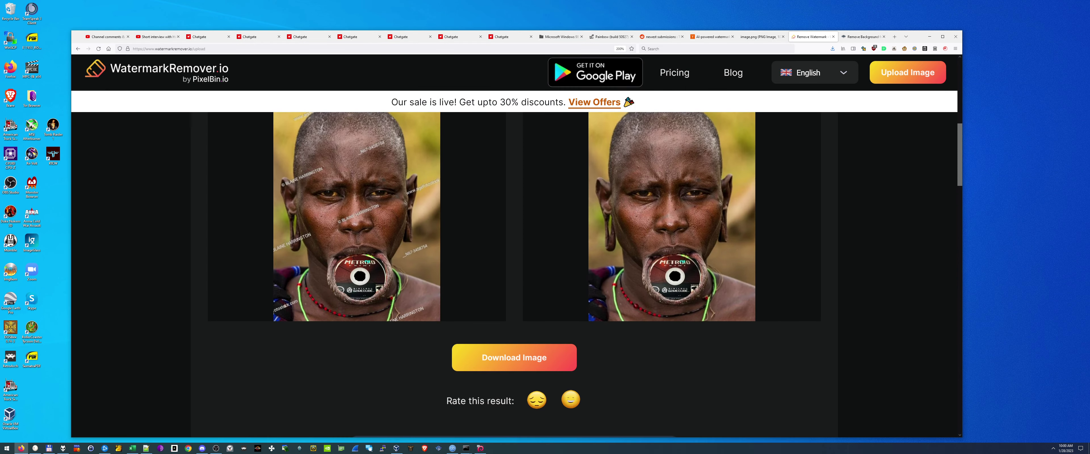
{"action": "scroll", "coordinate": [514, 274], "scroll_direction": "up", "scroll_amount": 2}
{"action": "scroll", "coordinate": [514, 275], "scroll_direction": "down", "scroll_amount": 2}
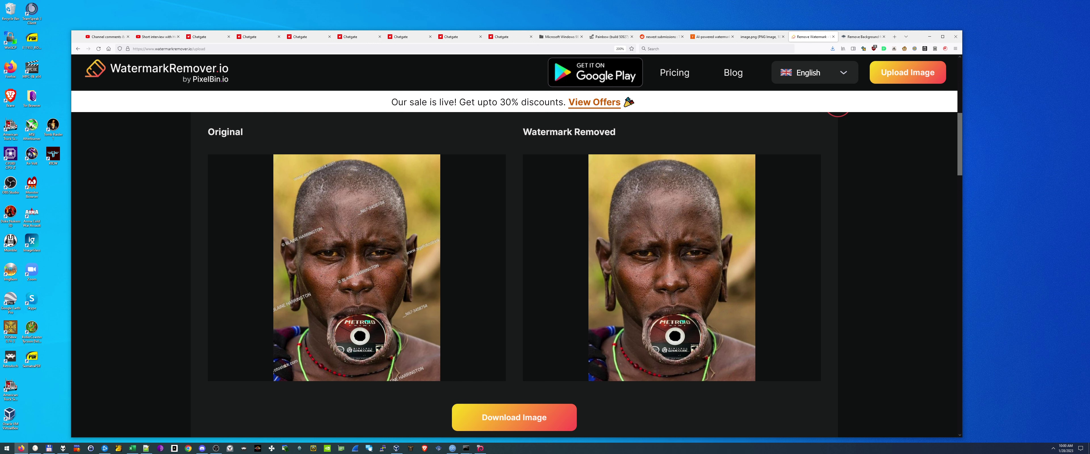
Bring up the remove.bg page, then list the parent folder of lip in Total Commander to find the processed lipdisc images
{"action": "left_click", "coordinate": [861, 37]}
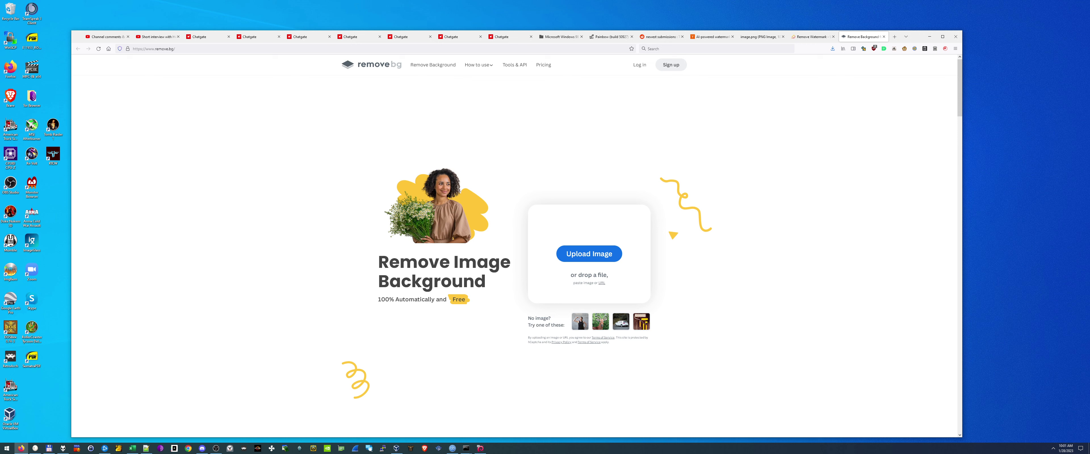
{"action": "key", "text": "alt+Tab"}
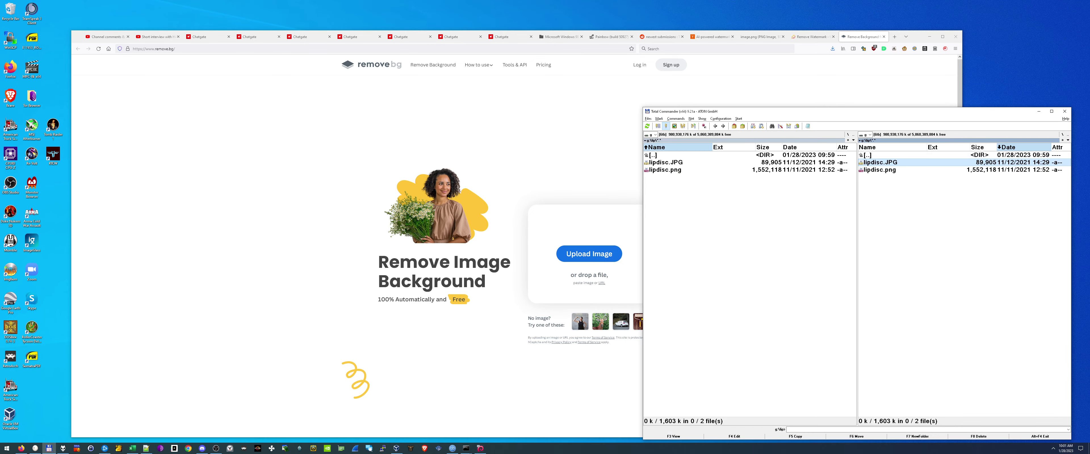
{"action": "key", "text": "BackSpace"}
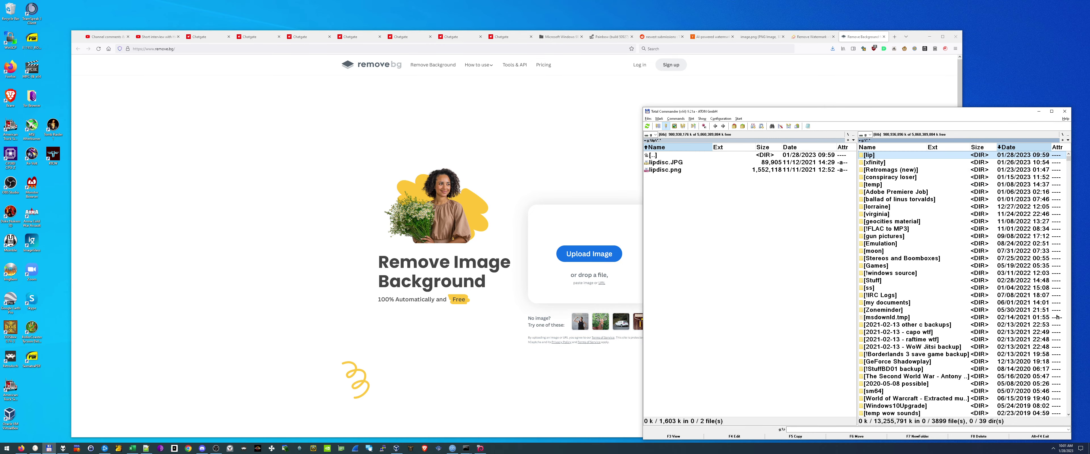
{"action": "scroll", "coordinate": [960, 284], "scroll_direction": "down", "scroll_amount": 7}
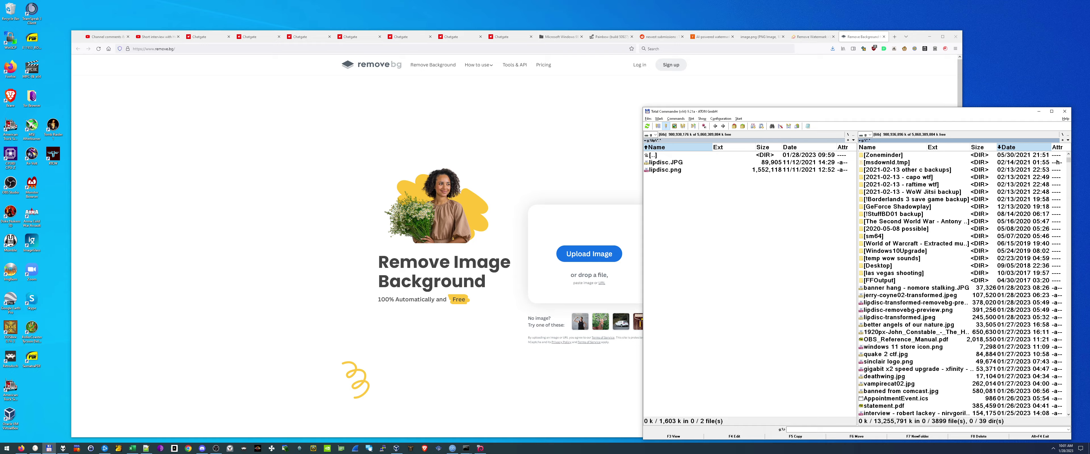
View both lipdisc removebg preview images and lipdisc-transformed.jpeg in the image viewer
{"action": "double_click", "coordinate": [914, 302]}
{"action": "key", "text": "Escape"}
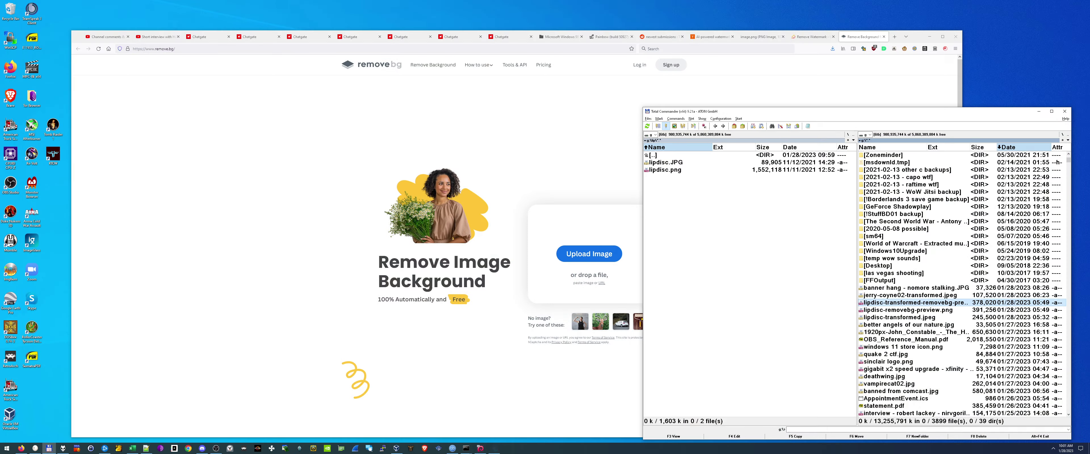
{"action": "double_click", "coordinate": [914, 310]}
{"action": "key", "text": "Escape"}
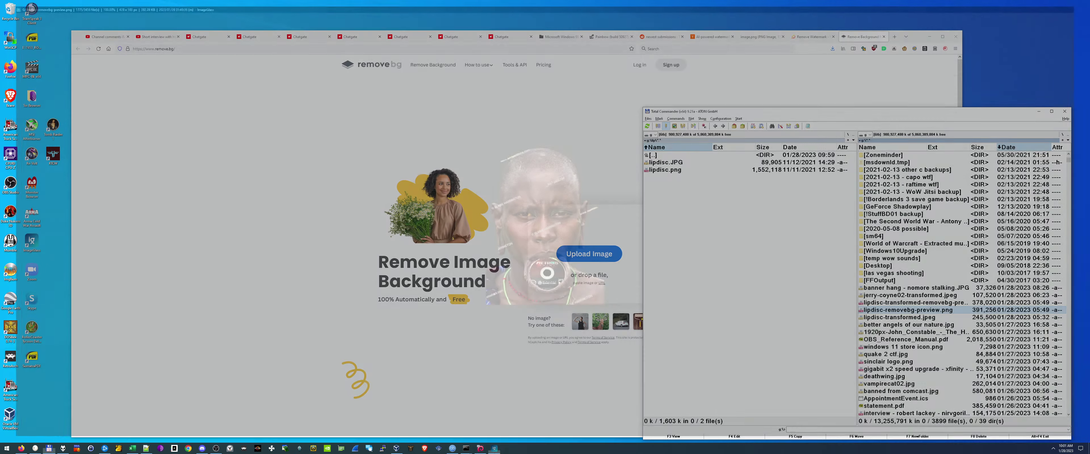
{"action": "double_click", "coordinate": [914, 317]}
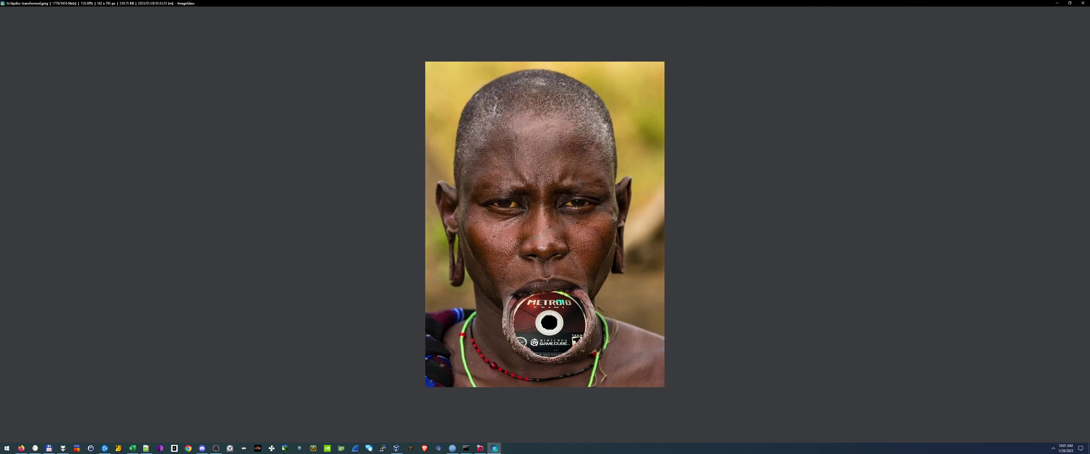
{"action": "scroll", "coordinate": [545, 224], "scroll_direction": "up", "scroll_amount": 2}
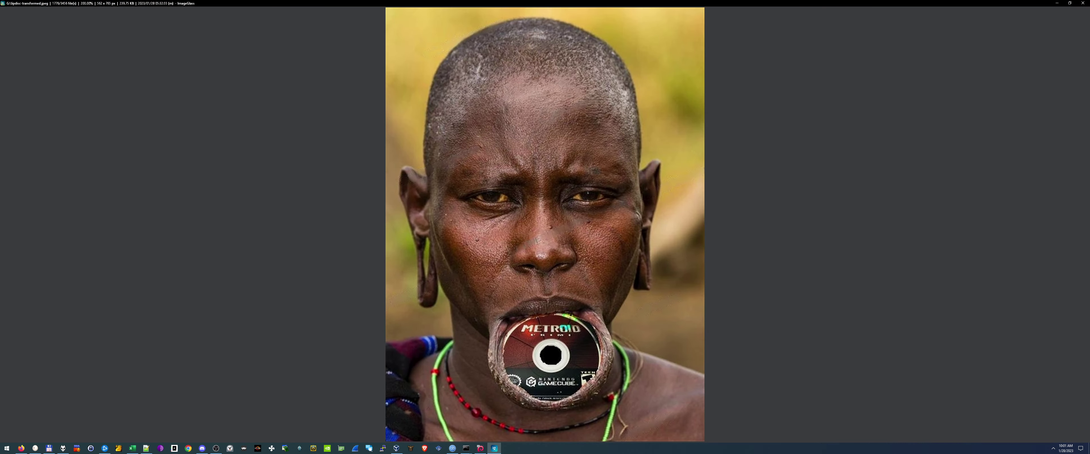
{"action": "key", "text": "Escape"}
Upload lipdisc-transformed.jpeg to remove.bg, minimize Total Commander, and enlarge the page to view the background-removed result
{"action": "left_click_drag", "start_coordinate": [899, 317], "coordinate": [550, 250]}
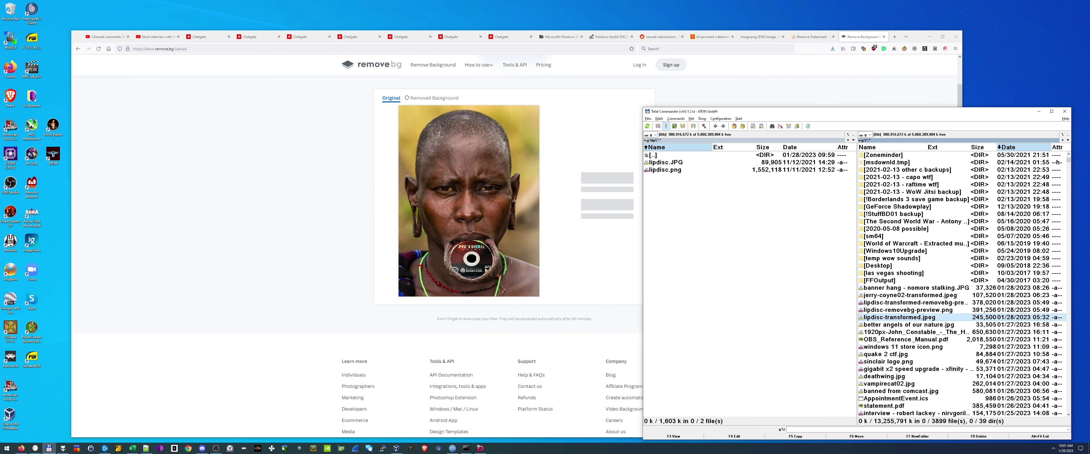
{"action": "left_click", "coordinate": [1038, 111]}
{"action": "scroll", "coordinate": [513, 245], "scroll_direction": "up", "scroll_amount": 1}
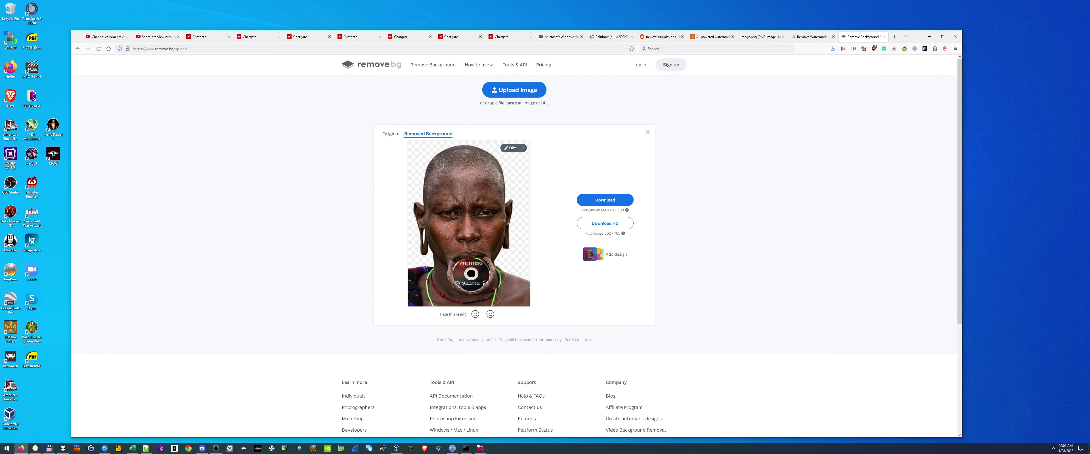
{"action": "key", "text": "ctrl+plus"}
{"action": "key", "text": "ctrl+plus"}
{"action": "key", "text": "ctrl+plus"}
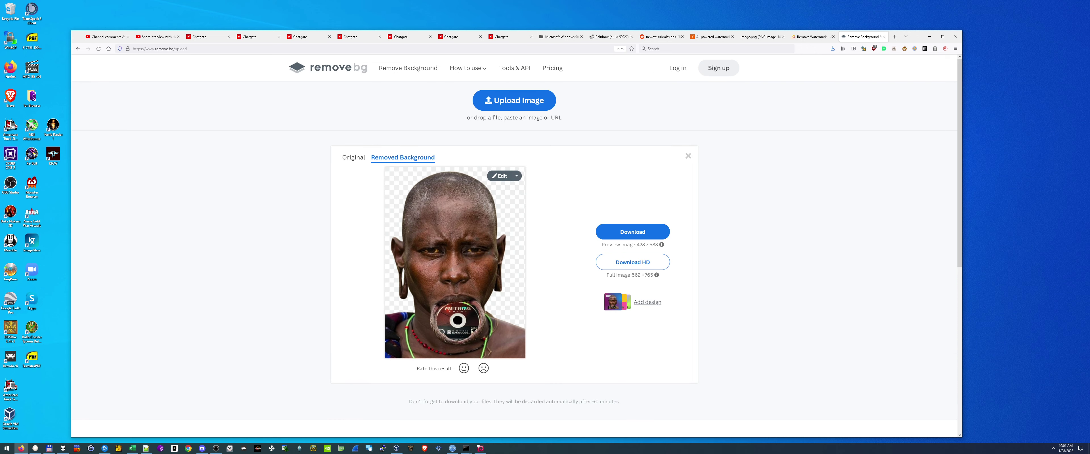
Magnify the background-removed lipdisc image to inspect its edges, and return to the normal view
{"action": "key", "text": "ctrl+minus"}
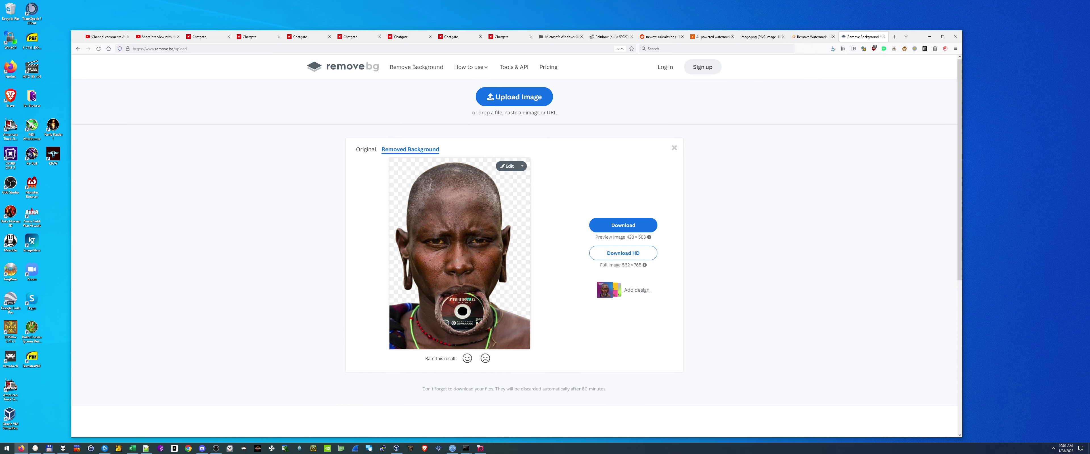
{"action": "key", "text": "super+plus"}
{"action": "key", "text": "super+plus"}
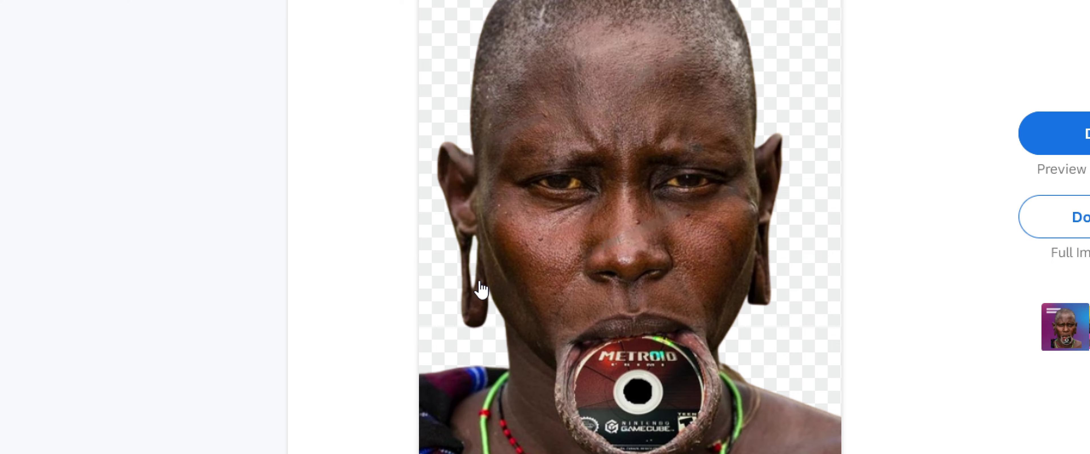
{"action": "key", "text": "super+minus"}
{"action": "key", "text": "super+minus"}
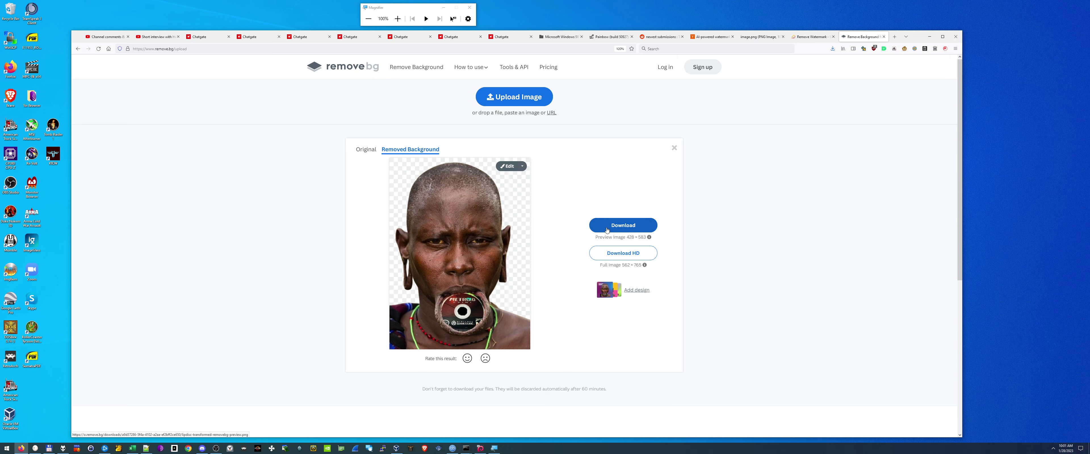
Switch to OBS and set the Image 4 source's file to lipdisc-transformed-removebg-preview.png
{"action": "left_click", "coordinate": [216, 448]}
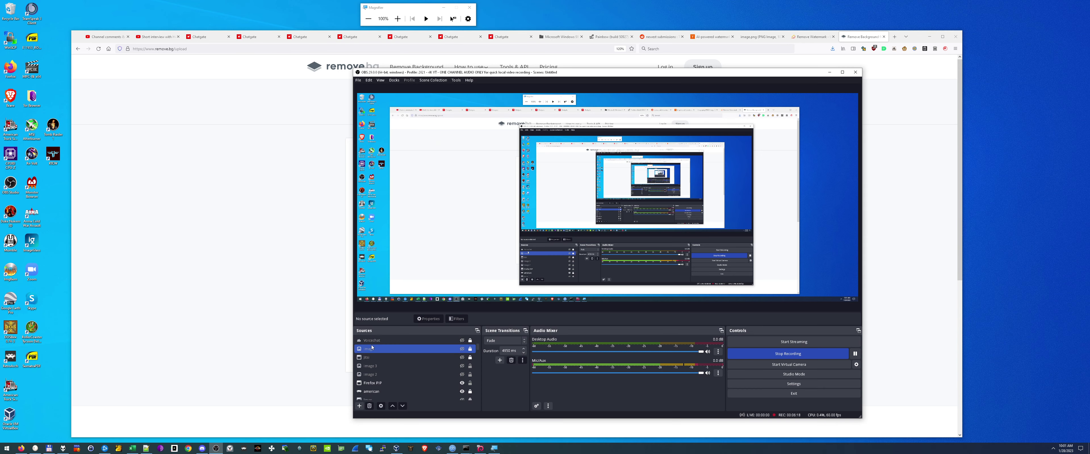
{"action": "left_click", "coordinate": [451, 342]}
{"action": "left_click", "coordinate": [461, 341]}
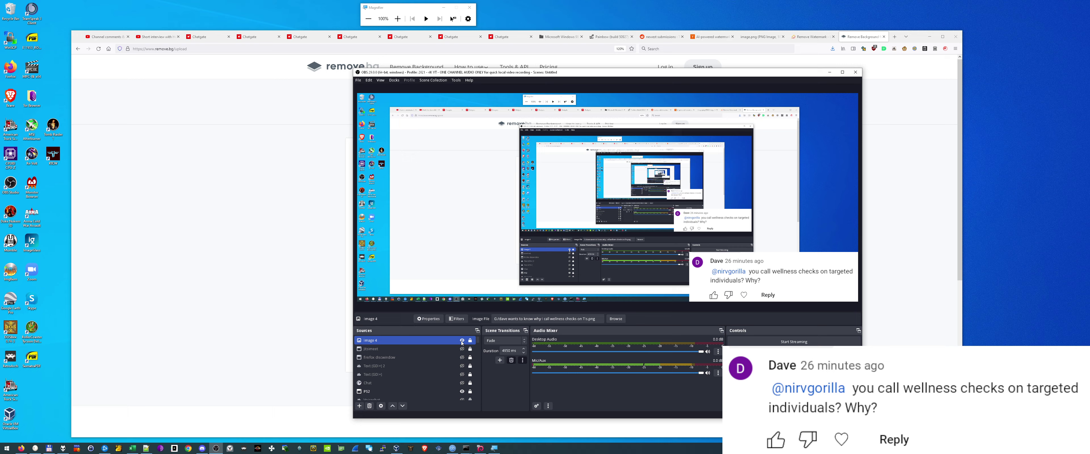
{"action": "left_click", "coordinate": [428, 319]}
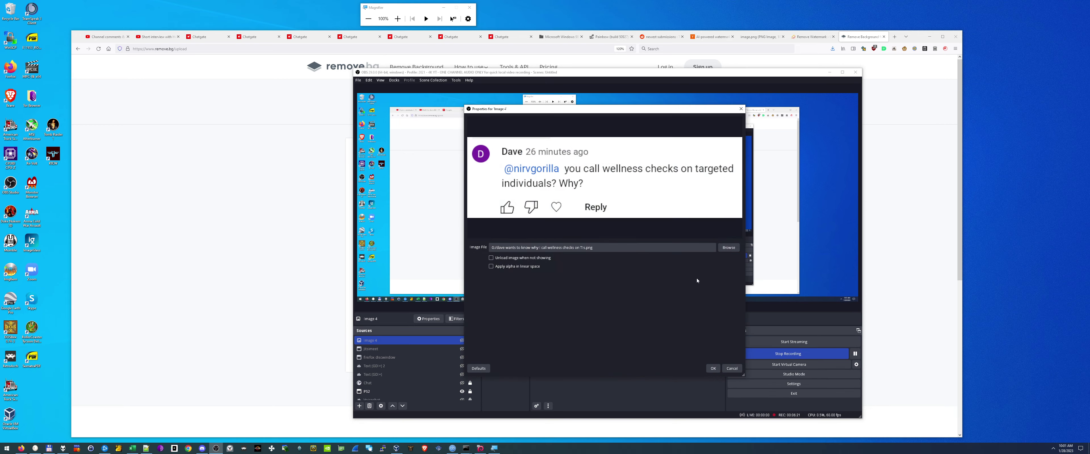
{"action": "left_click", "coordinate": [728, 247]}
{"action": "double_click", "coordinate": [611, 182]}
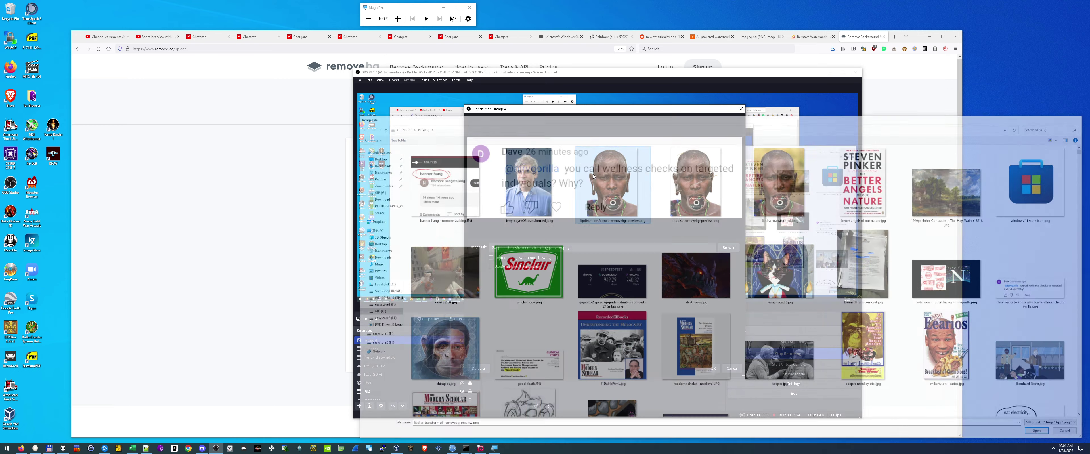
{"action": "left_click", "coordinate": [713, 368]}
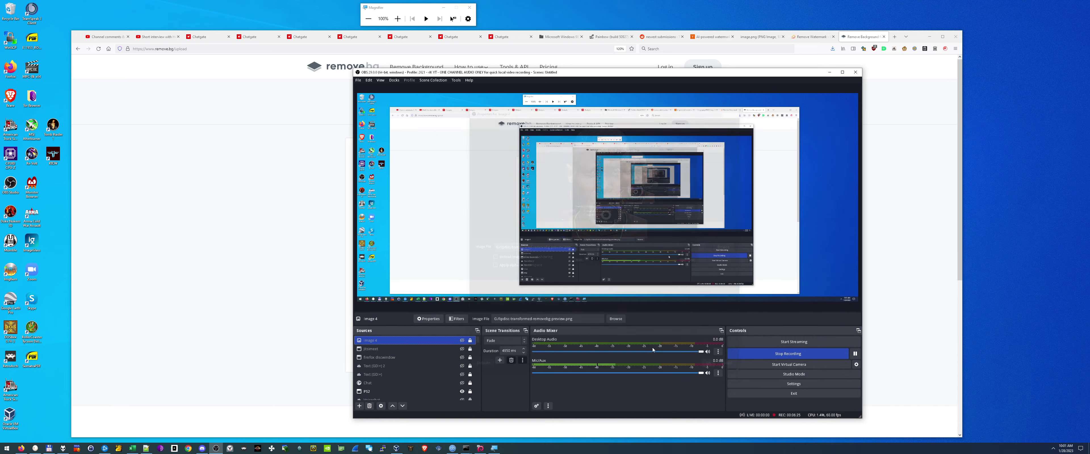
Show the Image 4 overlay at the scene's lower-right corner, hide it again, and put away OBS and Magnifier
{"action": "left_click", "coordinate": [462, 340]}
{"action": "left_click_drag", "start_coordinate": [386, 169], "coordinate": [386, 301]}
{"action": "left_click_drag", "start_coordinate": [420, 223], "coordinate": [595, 222]}
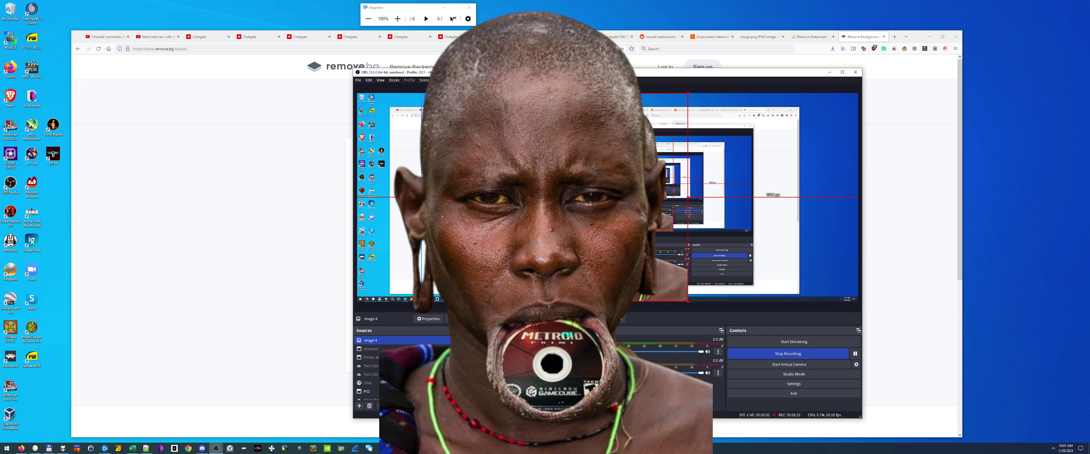
{"action": "scroll", "coordinate": [402, 365], "scroll_direction": "down", "scroll_amount": 4}
{"action": "scroll", "coordinate": [368, 366], "scroll_direction": "up", "scroll_amount": 3}
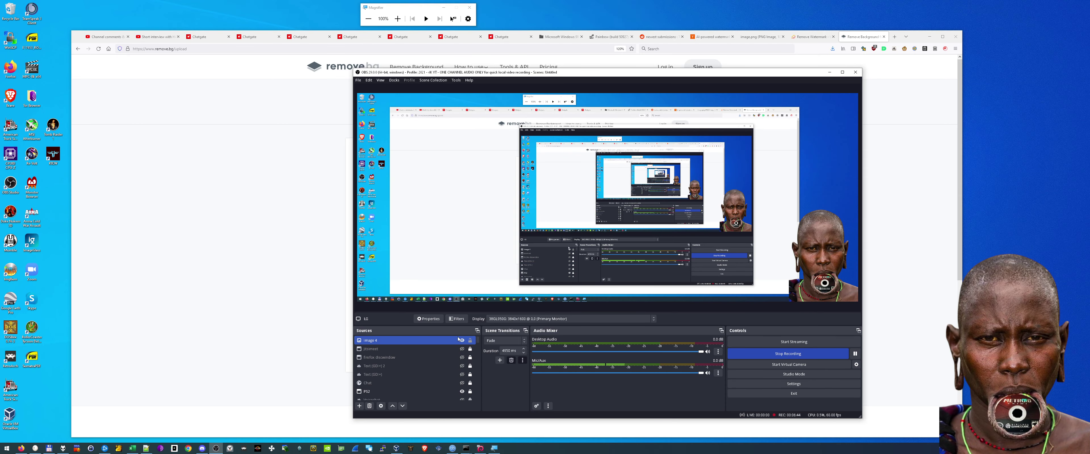
{"action": "left_click", "coordinate": [829, 73]}
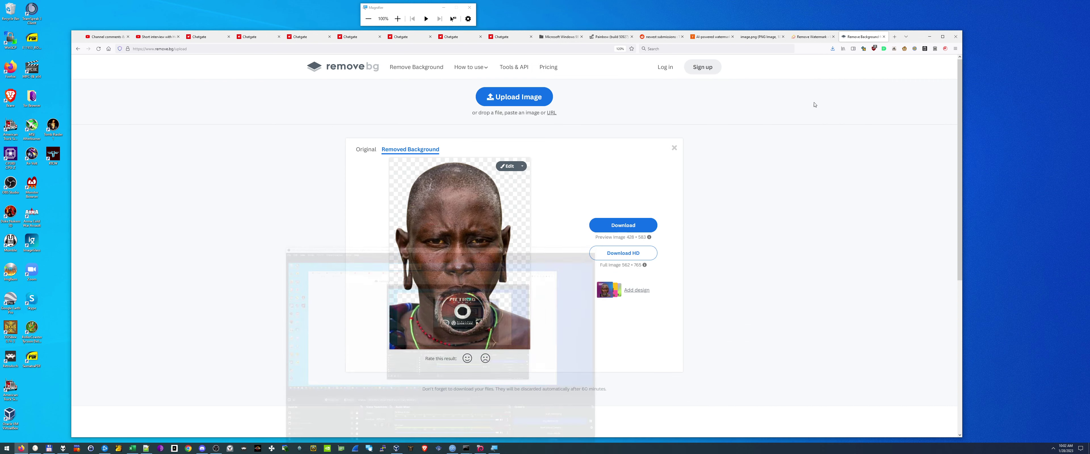
{"action": "left_click", "coordinate": [469, 7]}
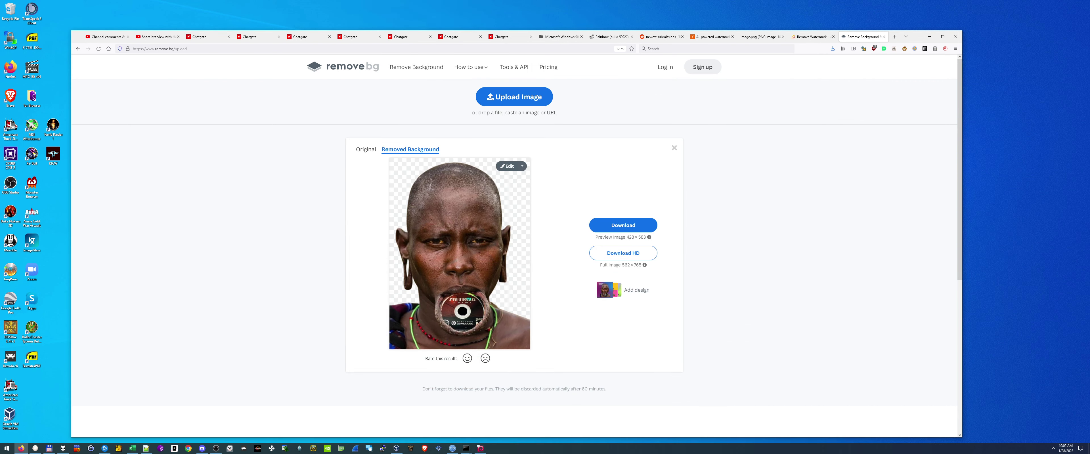
Switch to Total Commander and list the parent folder of lip sorted by newest date to find the transformed images
{"action": "left_click", "coordinate": [48, 448]}
{"action": "double_click", "coordinate": [677, 155]}
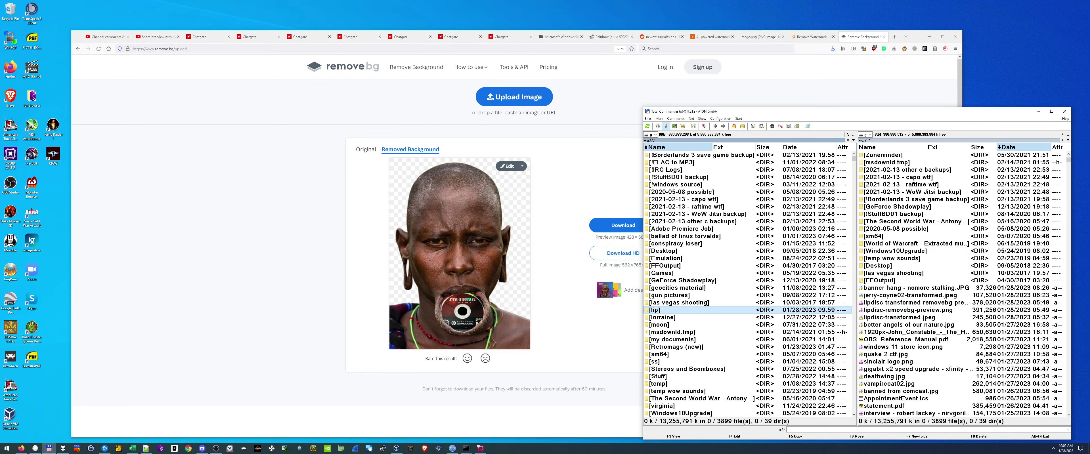
{"action": "scroll", "coordinate": [746, 285], "scroll_direction": "down", "scroll_amount": 1}
{"action": "scroll", "coordinate": [747, 284], "scroll_direction": "down", "scroll_amount": 7}
{"action": "left_click", "coordinate": [792, 147]}
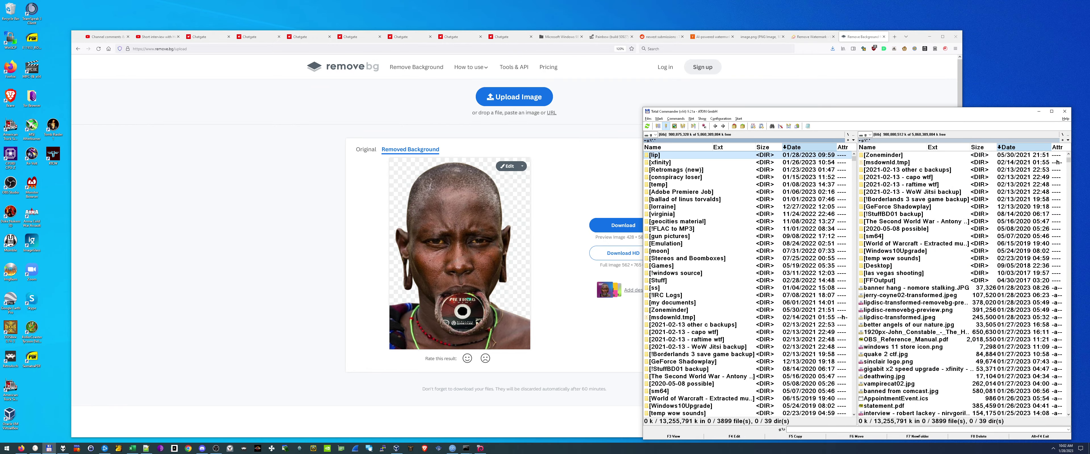
{"action": "scroll", "coordinate": [747, 285], "scroll_direction": "down", "scroll_amount": 7}
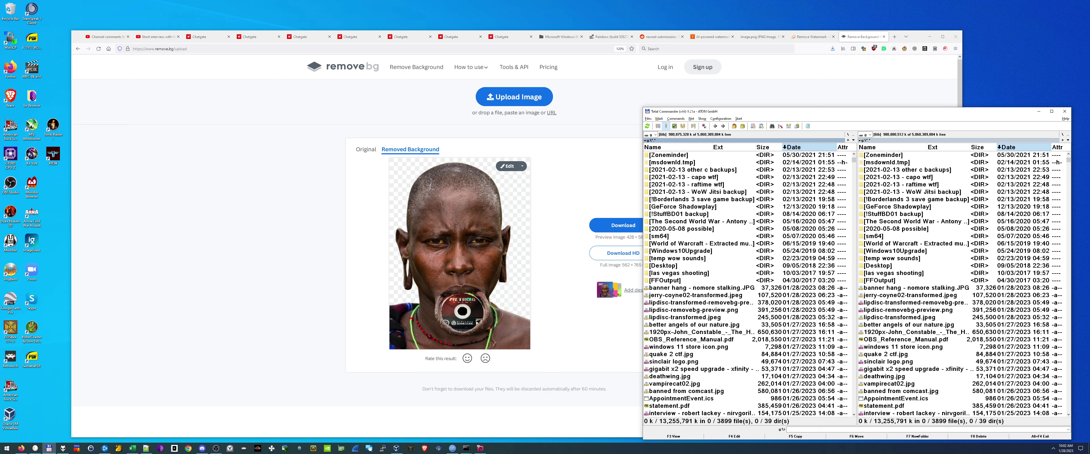
View jerry-coyne02-transformed.jpeg in the image viewer and examine the watermark-removed areas up close
{"action": "double_click", "coordinate": [695, 296]}
{"action": "scroll", "coordinate": [544, 225], "scroll_direction": "up", "scroll_amount": 6}
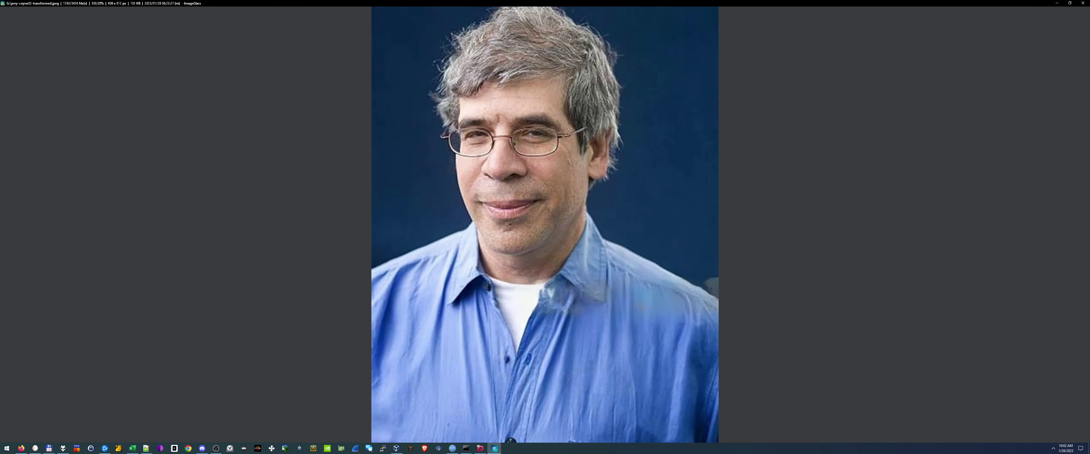
{"action": "scroll", "coordinate": [693, 295], "scroll_direction": "up", "scroll_amount": 1}
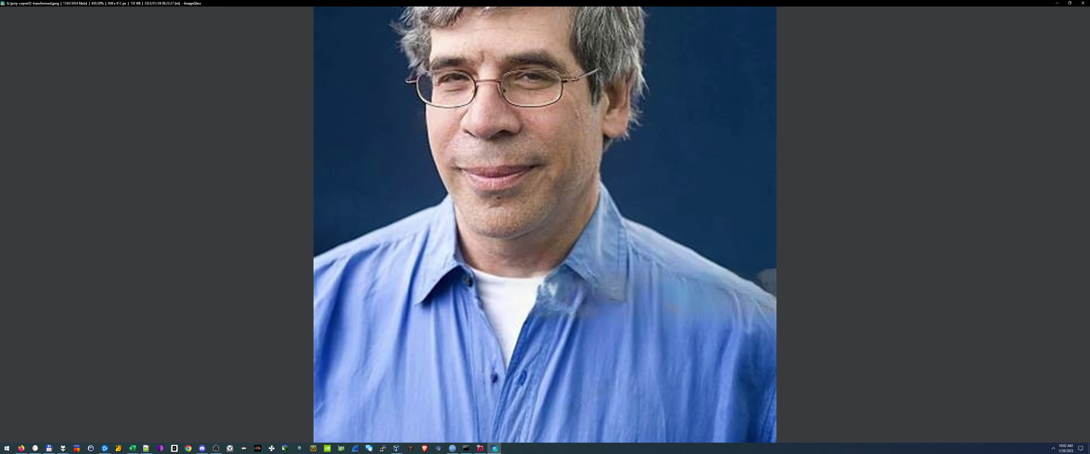
{"action": "scroll", "coordinate": [545, 224], "scroll_direction": "down", "scroll_amount": 2}
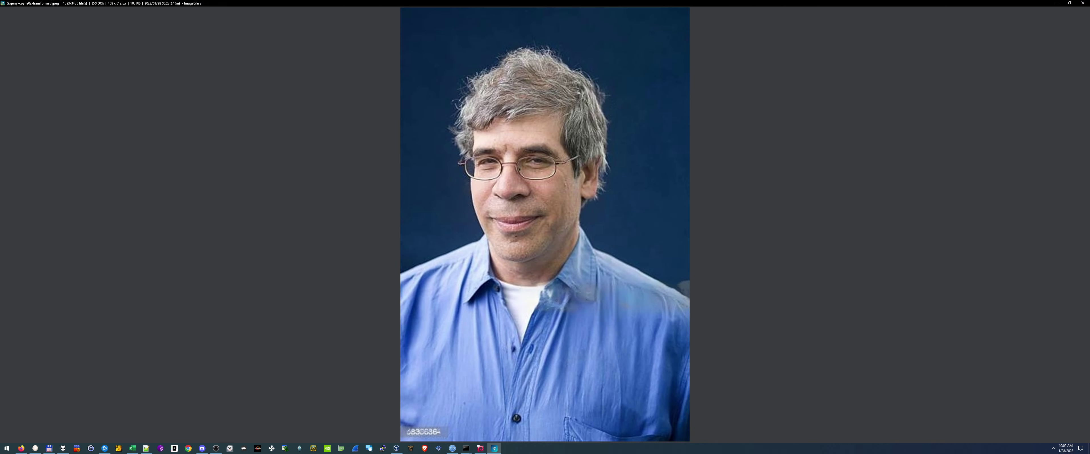
{"action": "scroll", "coordinate": [545, 224], "scroll_direction": "up", "scroll_amount": 1}
{"action": "scroll", "coordinate": [544, 225], "scroll_direction": "down", "scroll_amount": 1}
{"action": "scroll", "coordinate": [545, 274], "scroll_direction": "up", "scroll_amount": 1}
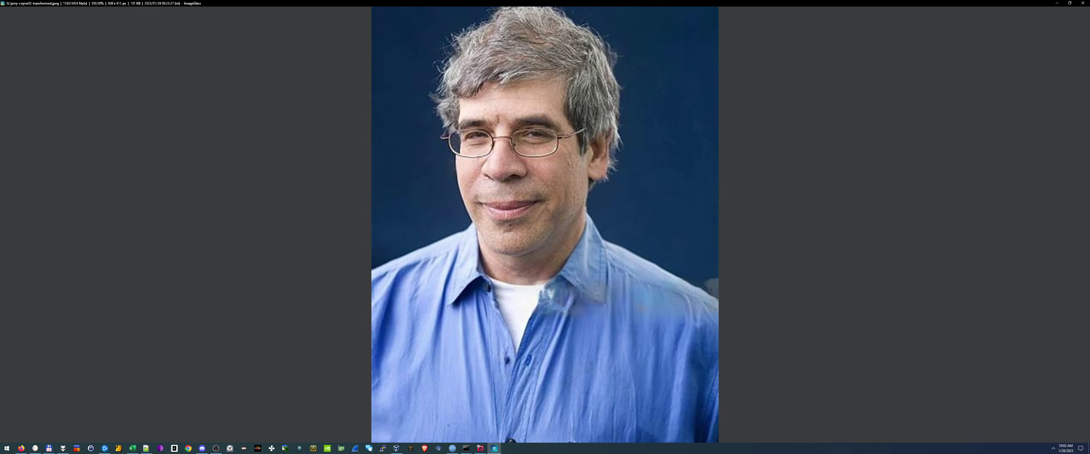
{"action": "scroll", "coordinate": [545, 225], "scroll_direction": "down", "scroll_amount": 2}
{"action": "key", "text": "Escape"}
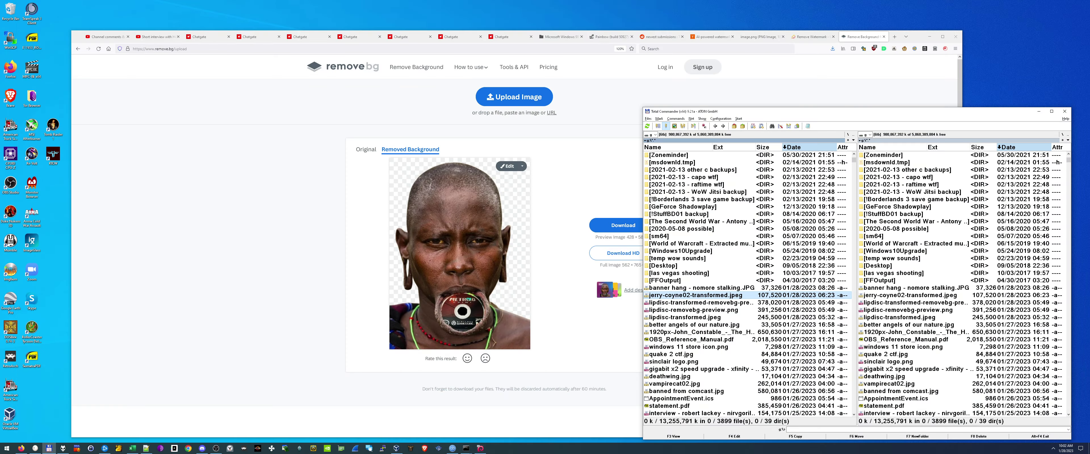
Close the remove.bg page and bring up the tweet image about watermarks in the browser
{"action": "left_click", "coordinate": [1039, 112]}
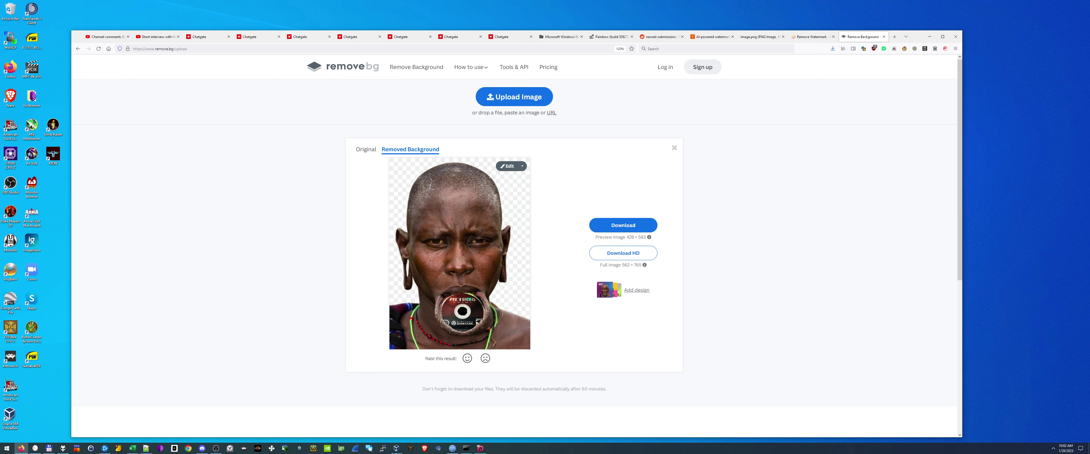
{"action": "key", "text": "ctrl+w"}
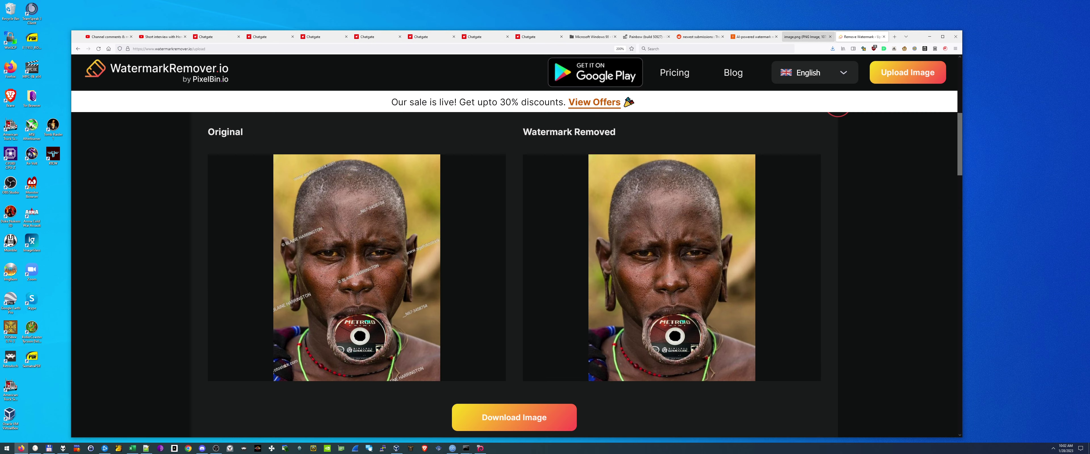
{"action": "key", "text": "ctrl+shift+Tab"}
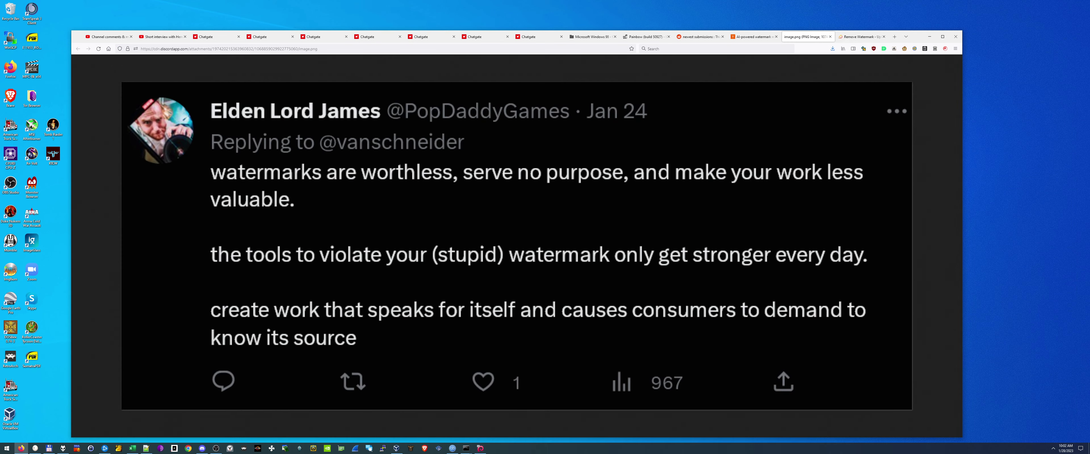
{"action": "key", "text": "ctrl+minus"}
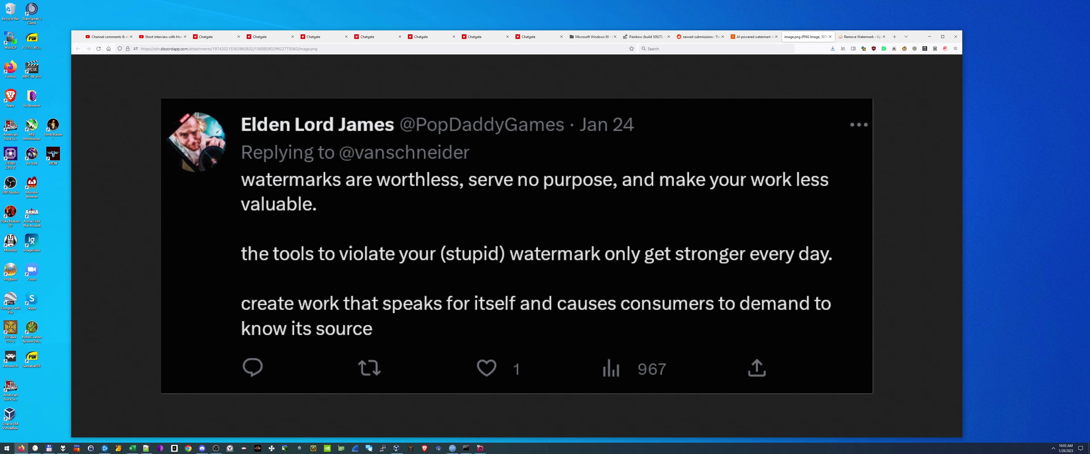
Search the web for tineye, look over the TinEye reverse image search page, and close it
{"action": "key", "text": "ctrl+t"}
{"action": "type", "text": "tineye"}
{"action": "key", "text": "Return"}
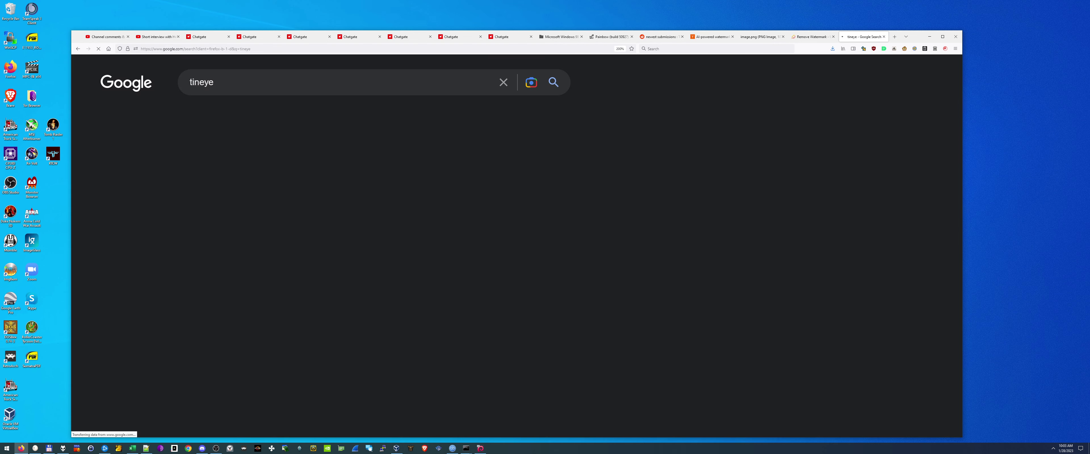
{"action": "left_click", "coordinate": [264, 180]}
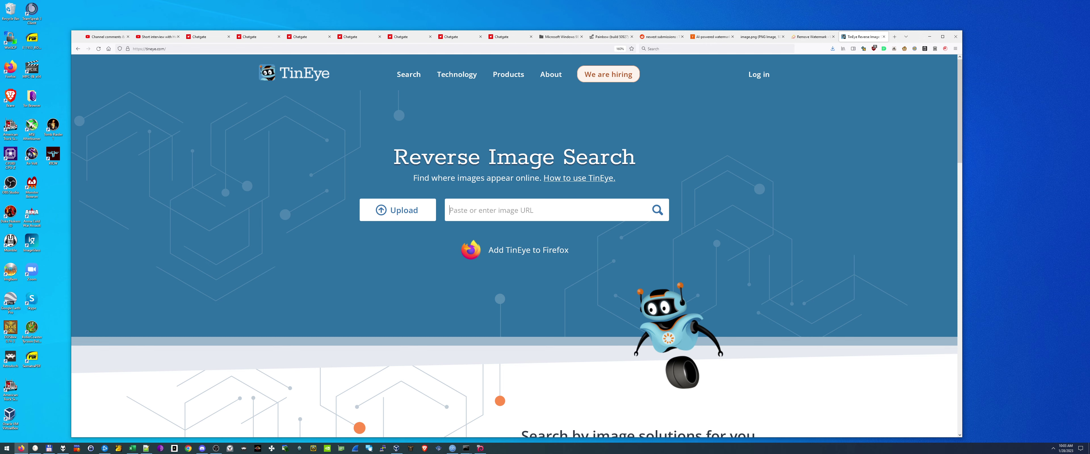
{"action": "scroll", "coordinate": [514, 246], "scroll_direction": "down", "scroll_amount": 2}
{"action": "scroll", "coordinate": [513, 246], "scroll_direction": "up", "scroll_amount": 2}
{"action": "key", "text": "ctrl+w"}
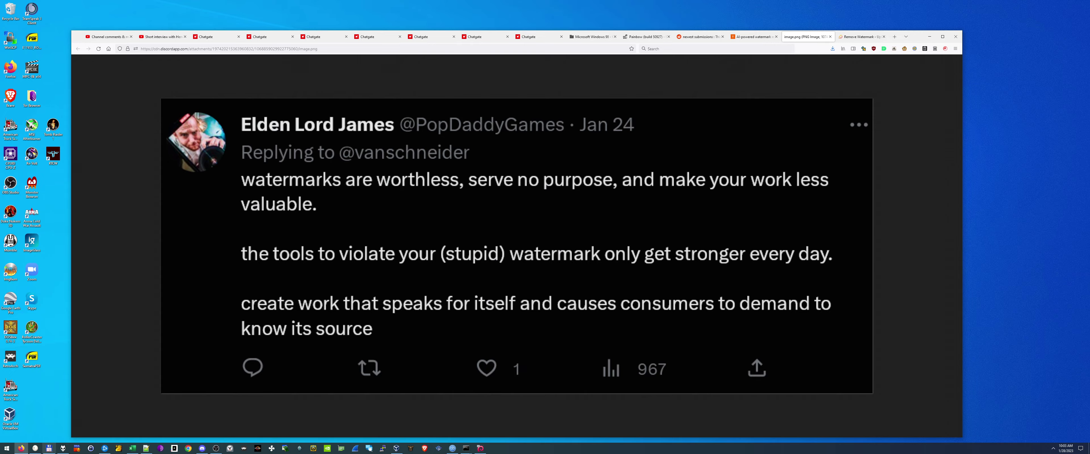
List the Movies folder on drive H in Total Commander and widen the window to show the full file names
{"action": "left_click", "coordinate": [48, 448]}
{"action": "left_click", "coordinate": [651, 134]}
{"action": "key", "text": "f"}
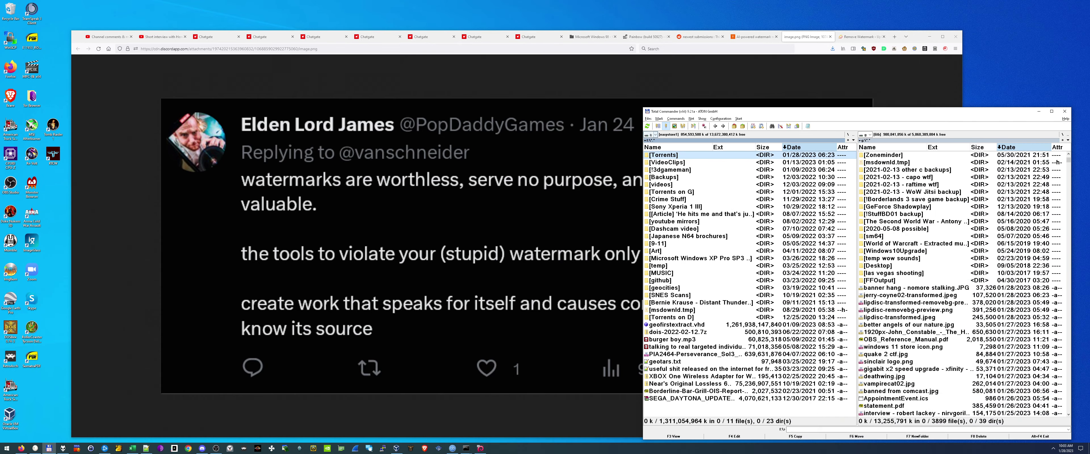
{"action": "key", "text": "ctrl+F3"}
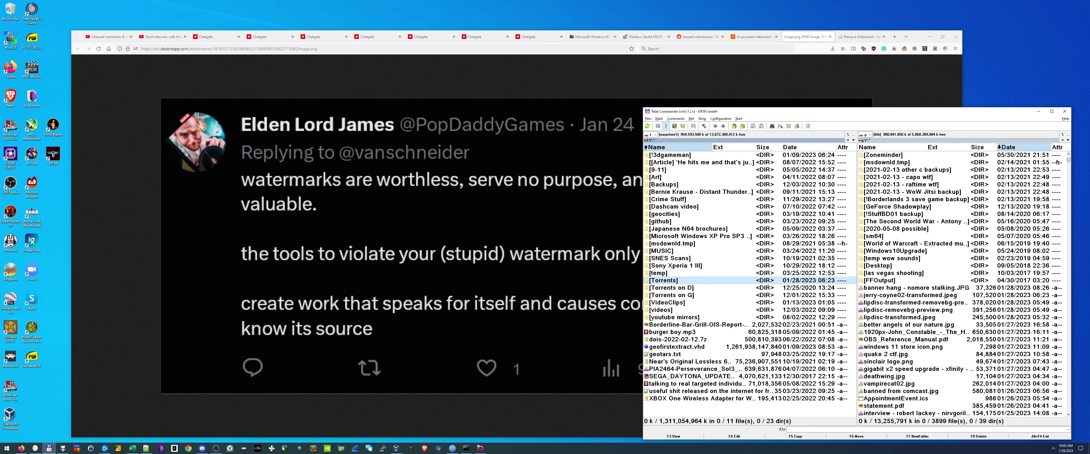
{"action": "key", "text": "alt+F1"}
{"action": "key", "text": "h"}
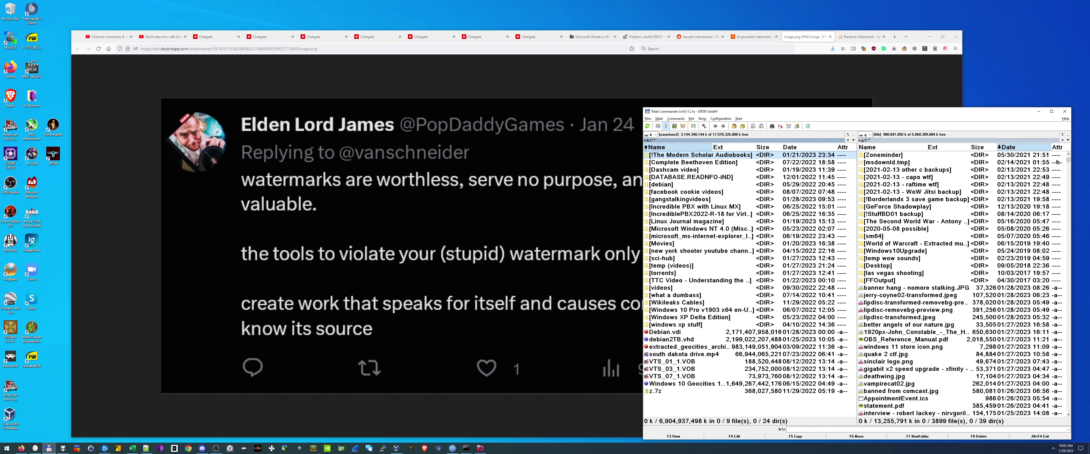
{"action": "double_click", "coordinate": [661, 243]}
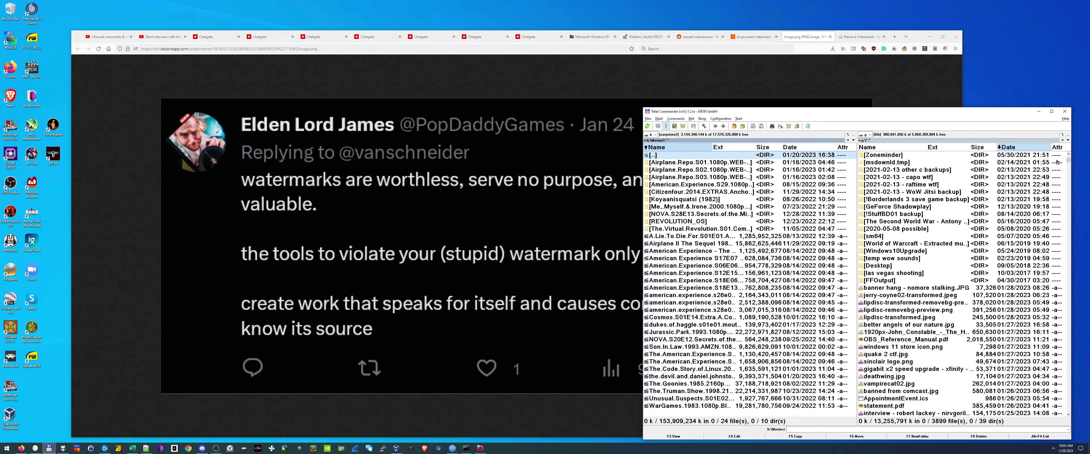
{"action": "left_click_drag", "start_coordinate": [641, 107], "coordinate": [469, 109]}
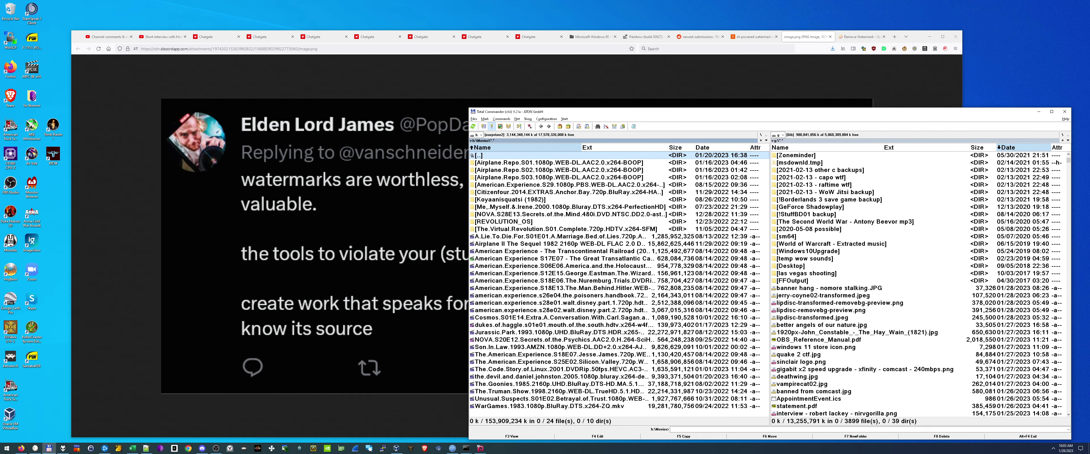
Play the Son.In.Law.1993 video from the Movies folder, then close the player and minimize Total Commander
{"action": "double_click", "coordinate": [508, 347]}
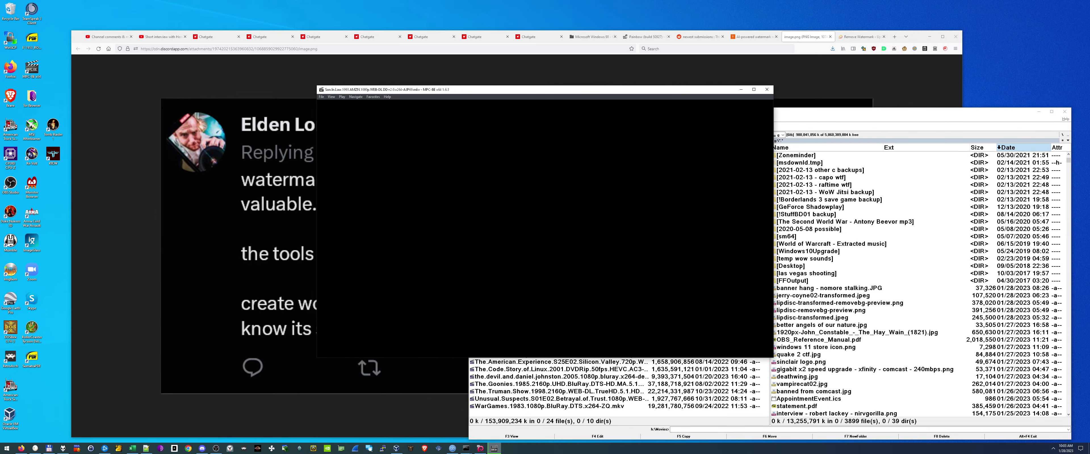
{"action": "left_click", "coordinate": [459, 317]}
{"action": "left_click", "coordinate": [330, 97]}
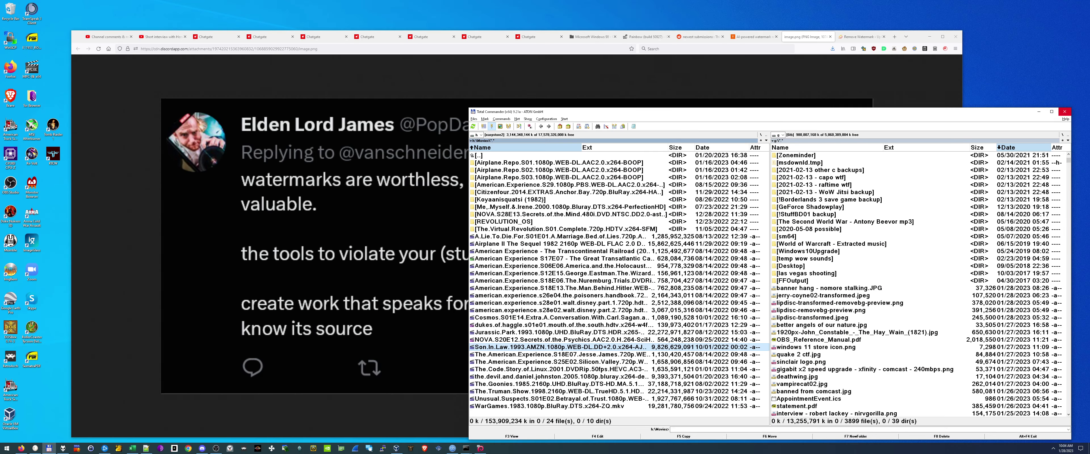
{"action": "left_click", "coordinate": [1038, 112]}
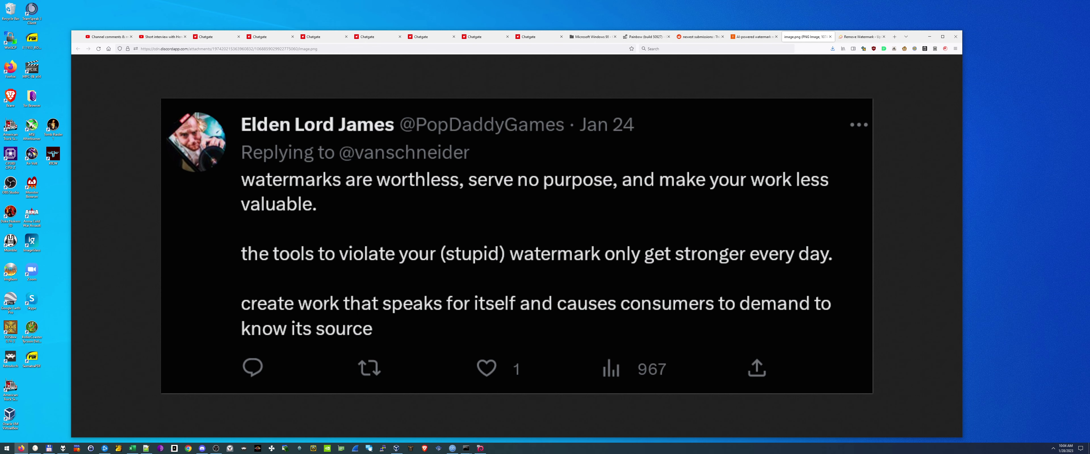
Return to the WatermarkRemover.io comparison page and bring up OBS
{"action": "left_click", "coordinate": [858, 36]}
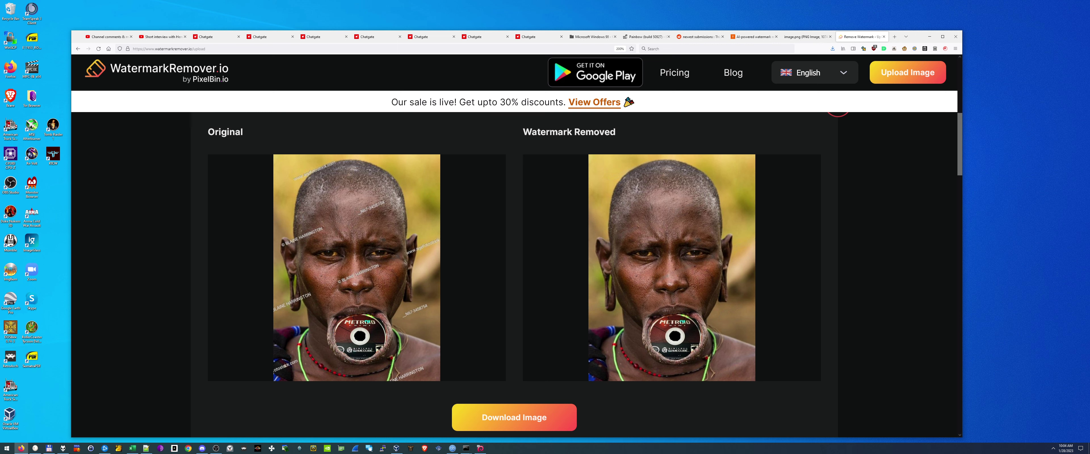
{"action": "left_click", "coordinate": [216, 447]}
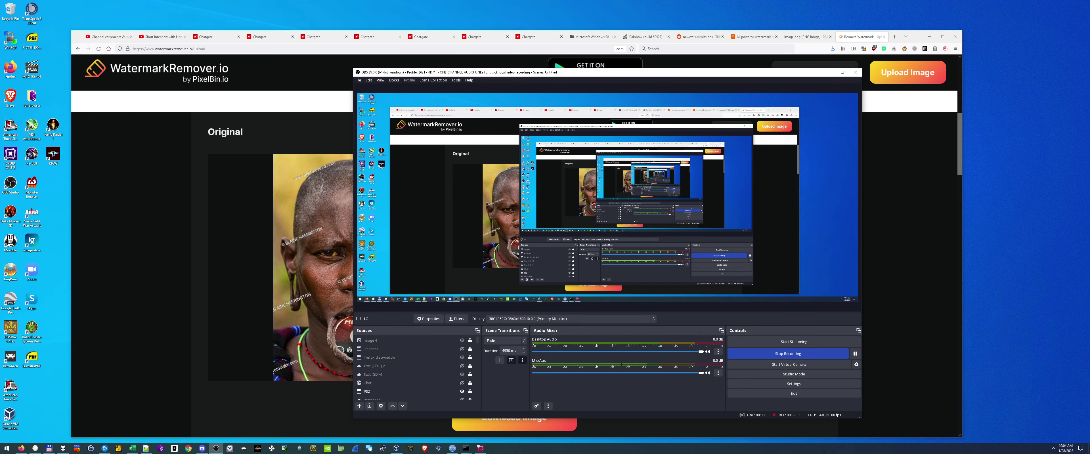